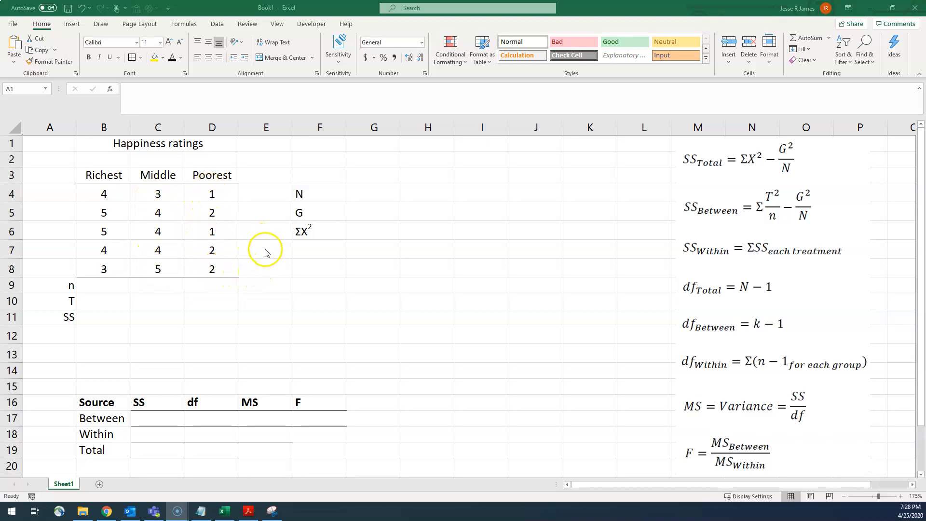
# Paste the computational SS formula picture and place it beside the ANOVA formulas, around columns I to L.
pyautogui.hotkey('ctrl', 'v')
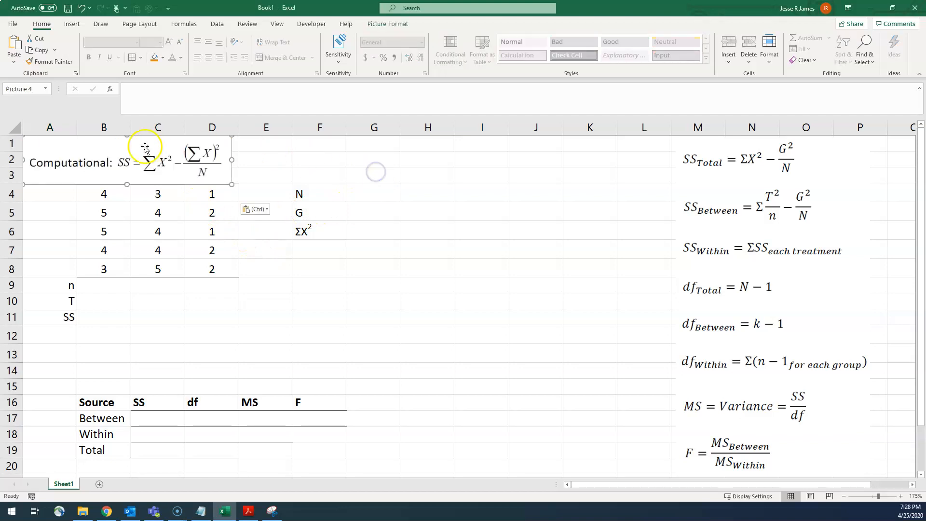
pyautogui.moveTo(89, 167); pyautogui.dragTo(537, 255)
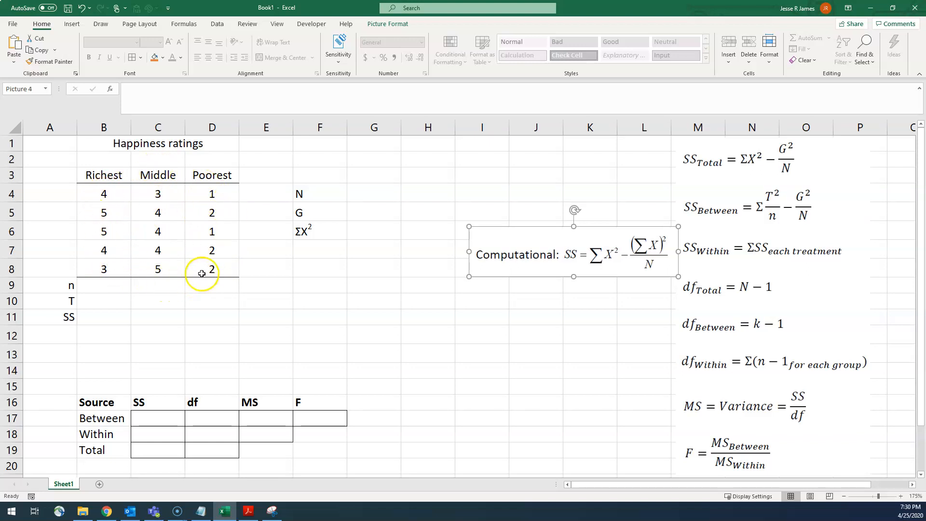
# Enter 15 as N in G4 and compute G in G5 as the SUM of all ratings in B4:D8.
pyautogui.click(372, 193)
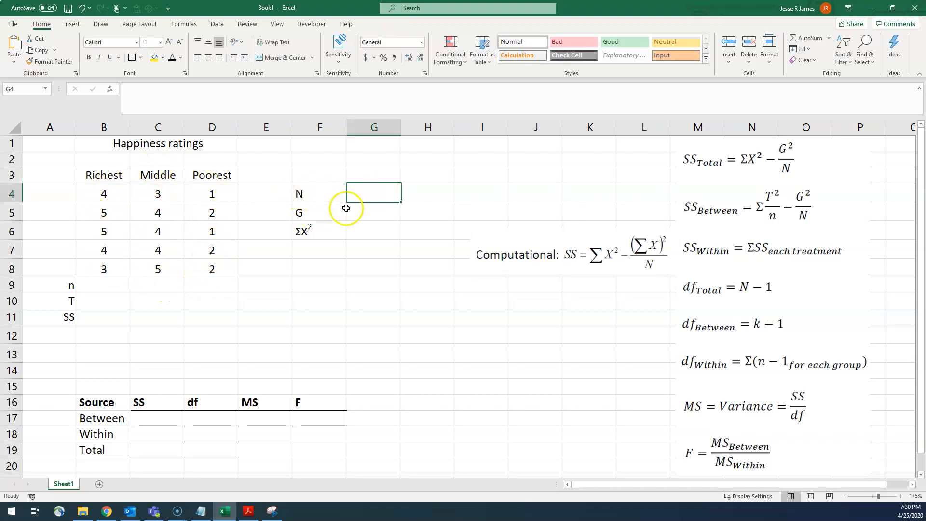
pyautogui.write('15')
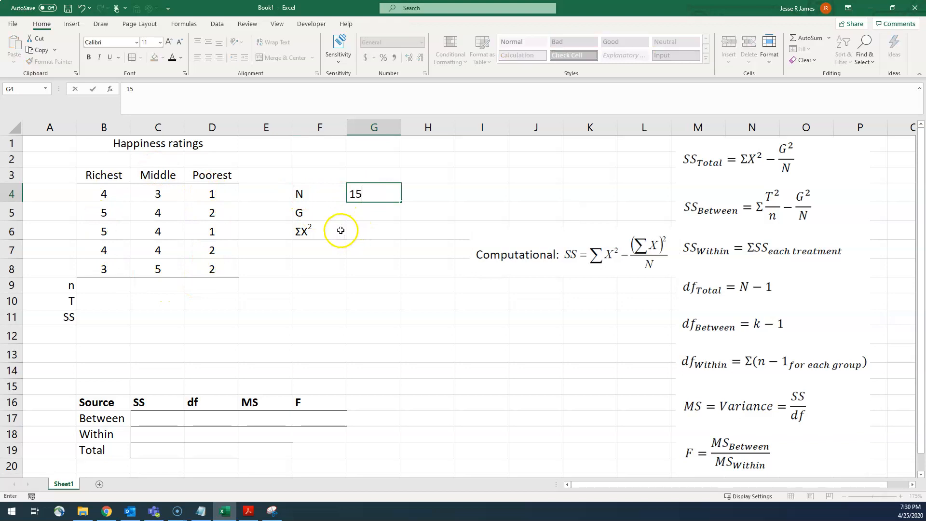
pyautogui.click(324, 213)
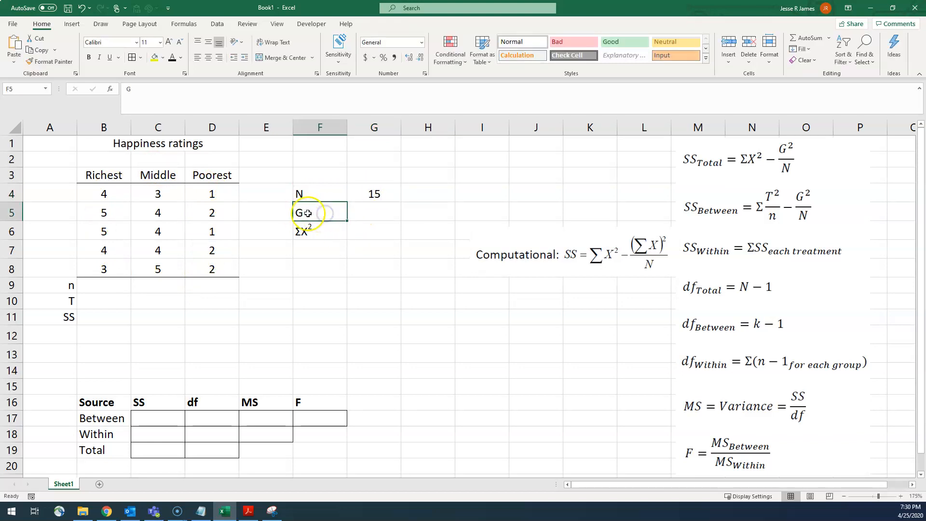
pyautogui.click(405, 217)
pyautogui.click(391, 219)
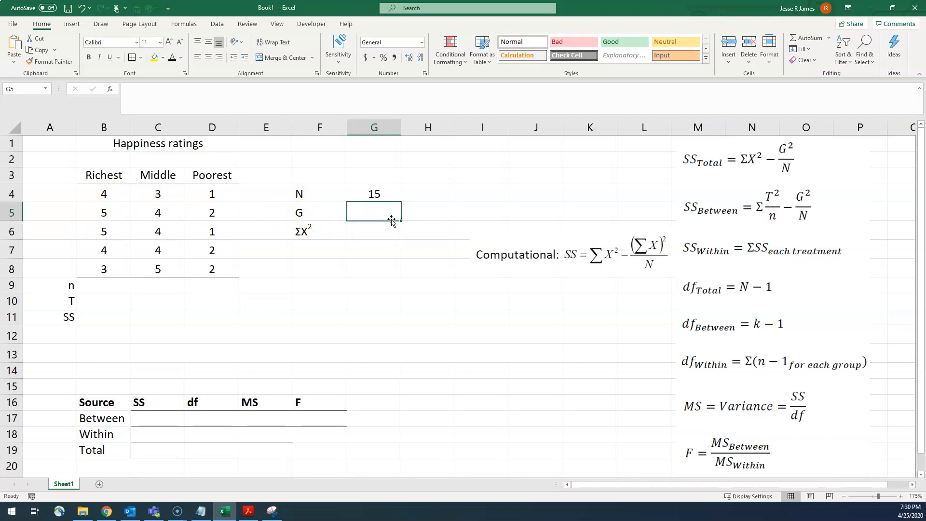
pyautogui.write('=')
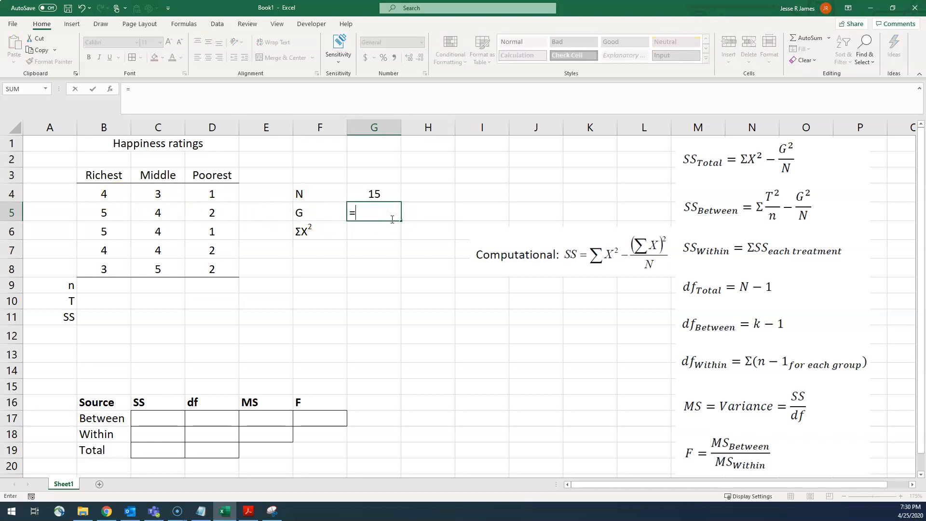
pyautogui.write('sum(')
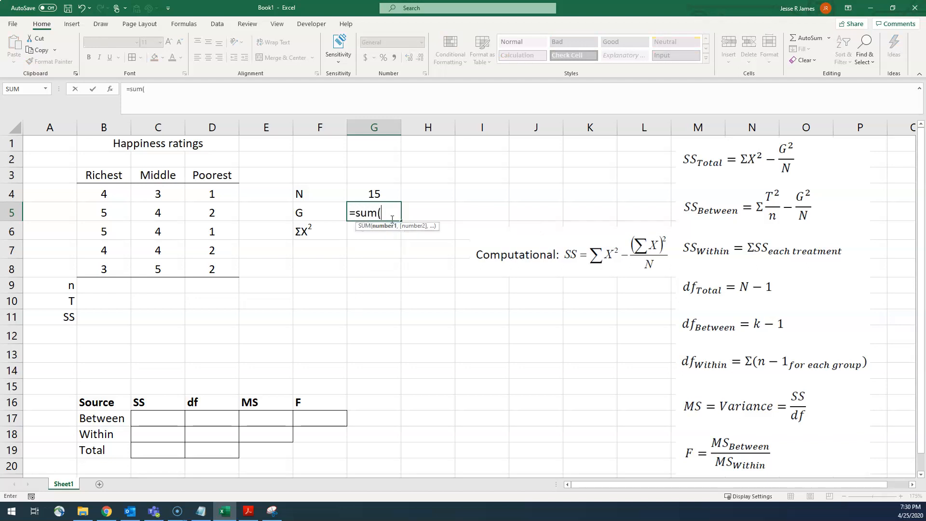
pyautogui.moveTo(120, 196); pyautogui.dragTo(217, 265)
pyautogui.write(')')
pyautogui.press('Return')
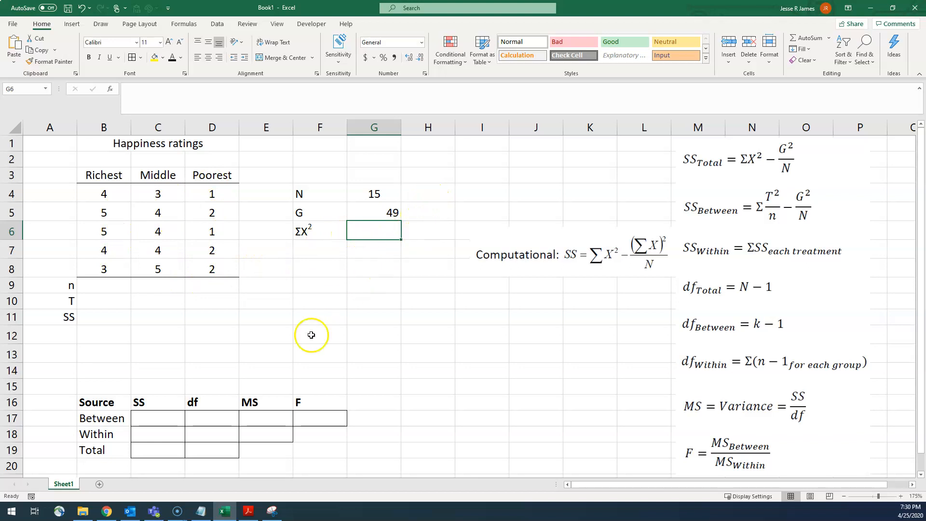
# Add a new sheet and square the first Richest rating in A1 with =Sheet1!B4*Sheet1!B4.
pyautogui.click(99, 485)
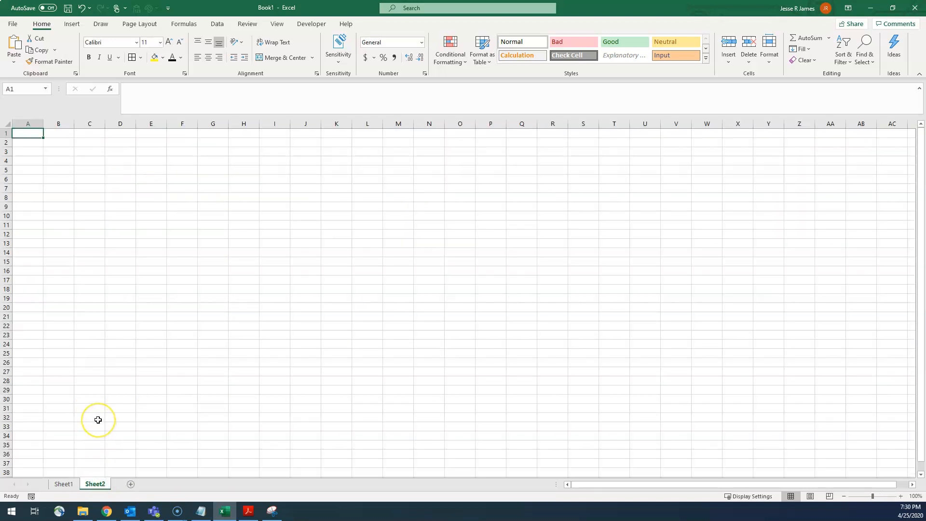
pyautogui.keyDown('ctrl'); pyautogui.scroll(5, 115, 345); pyautogui.keyUp('ctrl')
pyautogui.write('=')
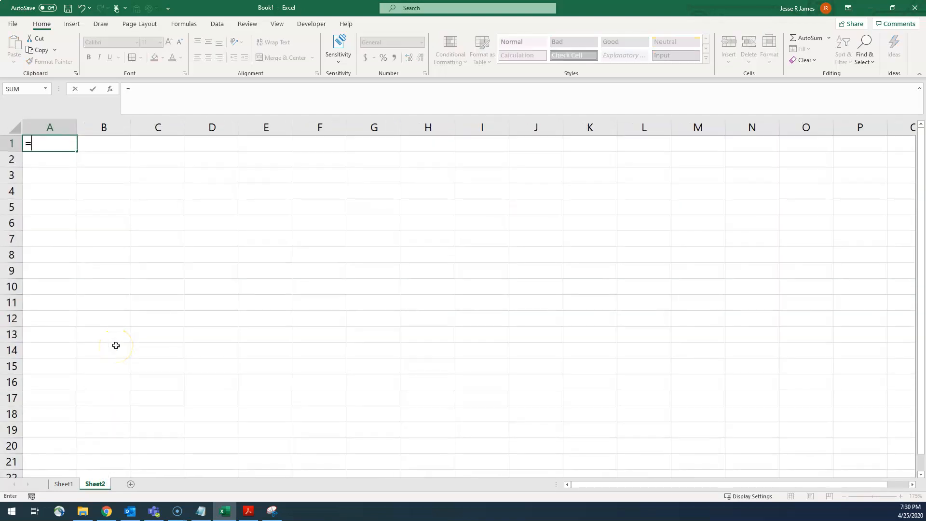
pyautogui.click(63, 483)
pyautogui.click(104, 192)
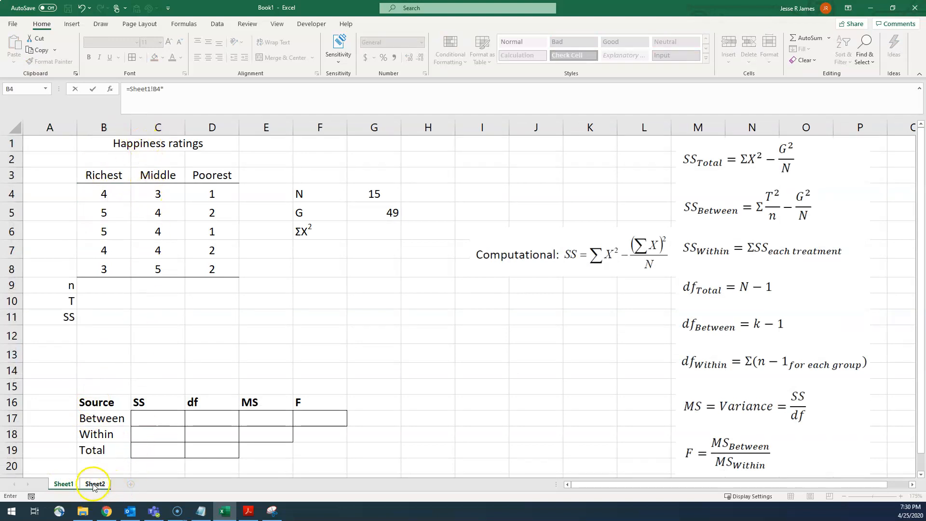
pyautogui.click(109, 186)
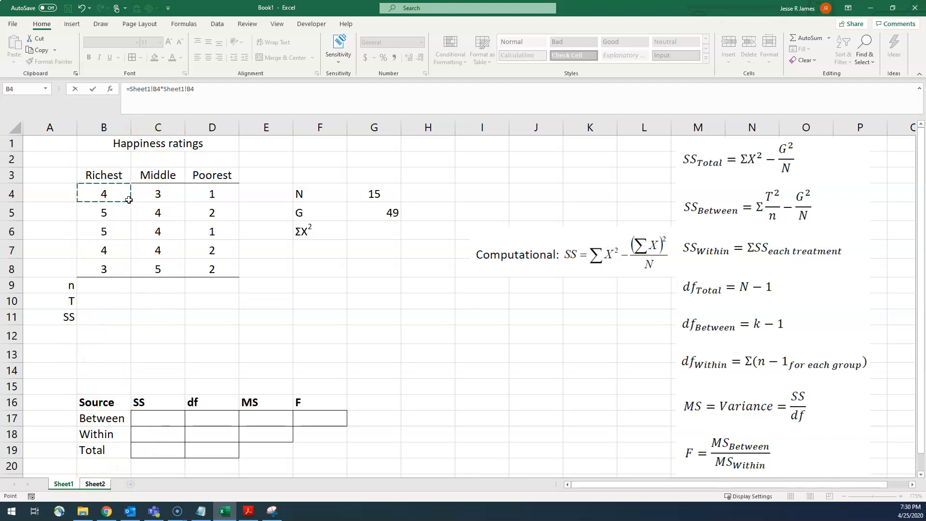
pyautogui.press('Return')
# Fill the squaring formula from A1 through C5 on Sheet2 to cover all three groups.
pyautogui.click(58, 141)
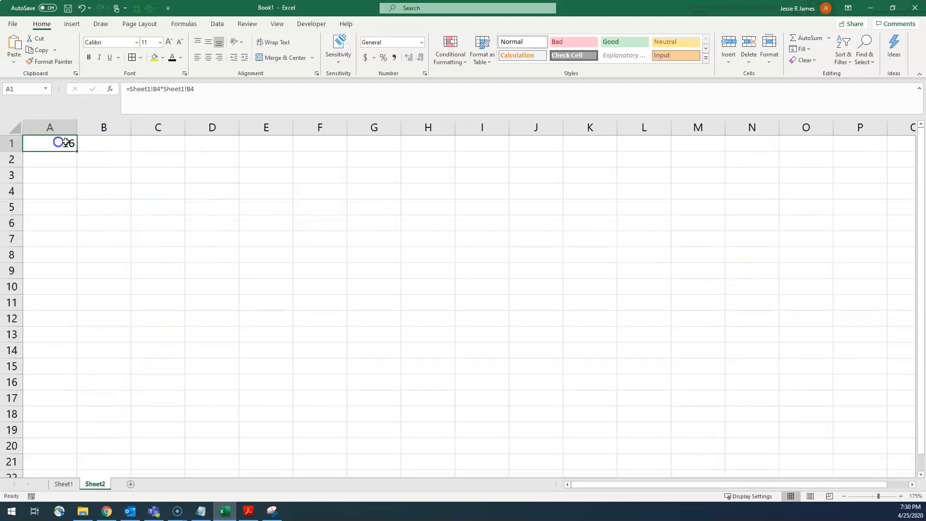
pyautogui.moveTo(76, 151); pyautogui.dragTo(188, 214)
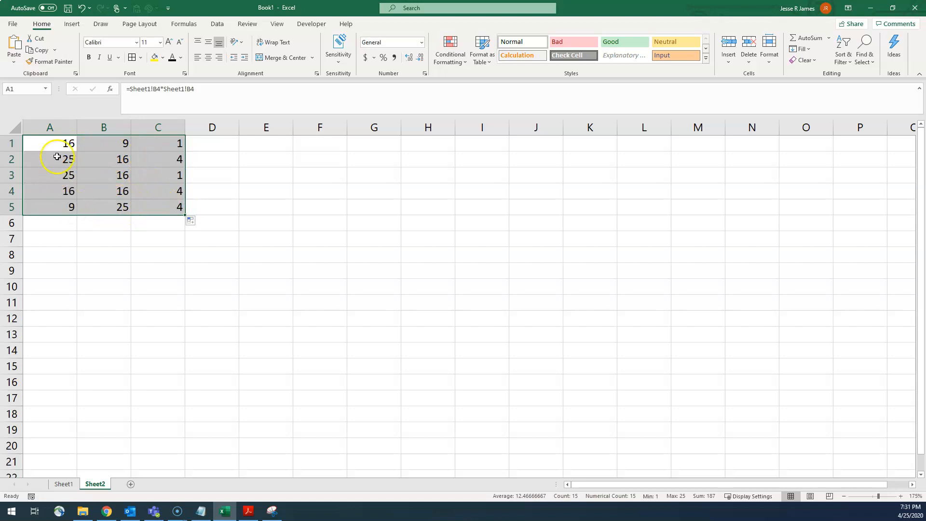
pyautogui.click(63, 484)
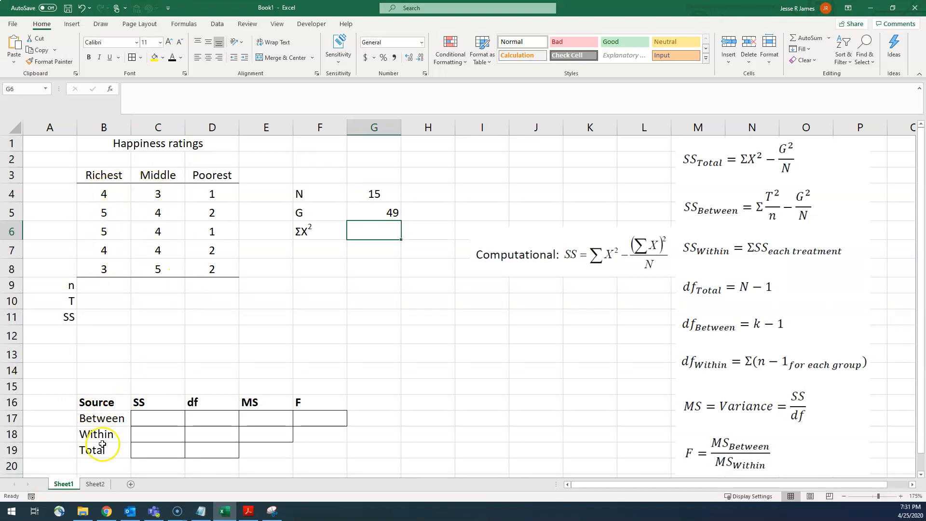
pyautogui.click(95, 484)
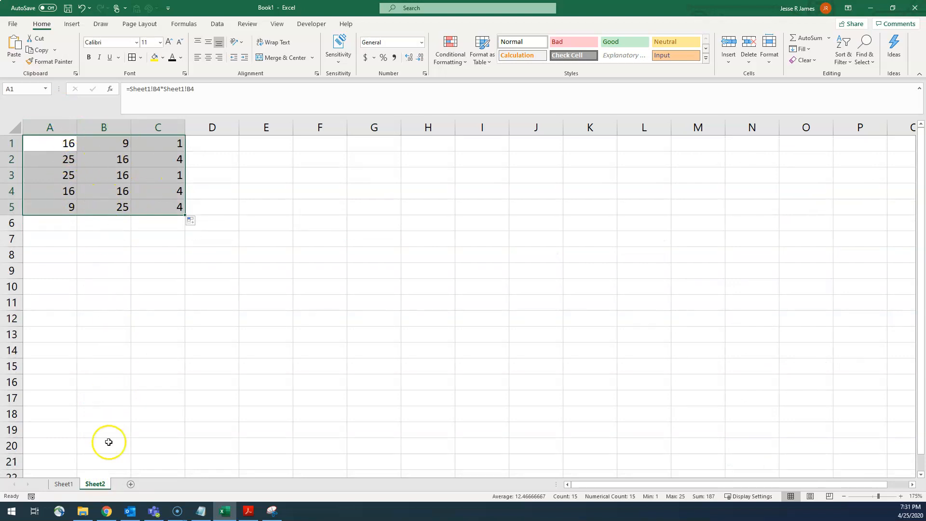
# Compute ΣX² in Sheet1 cell G6 as the SUM of the squared ratings in Sheet2 A1:C5.
pyautogui.click(64, 484)
pyautogui.click(369, 235)
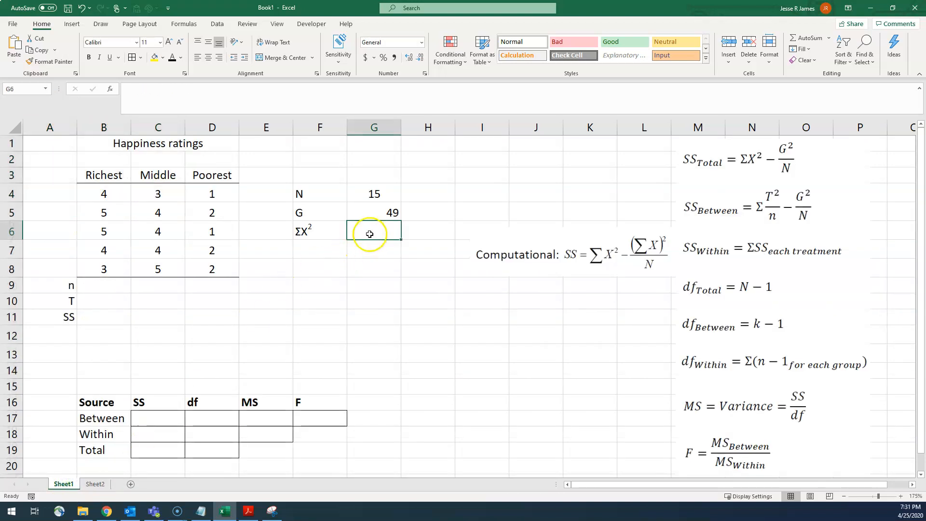
pyautogui.write('=sum(')
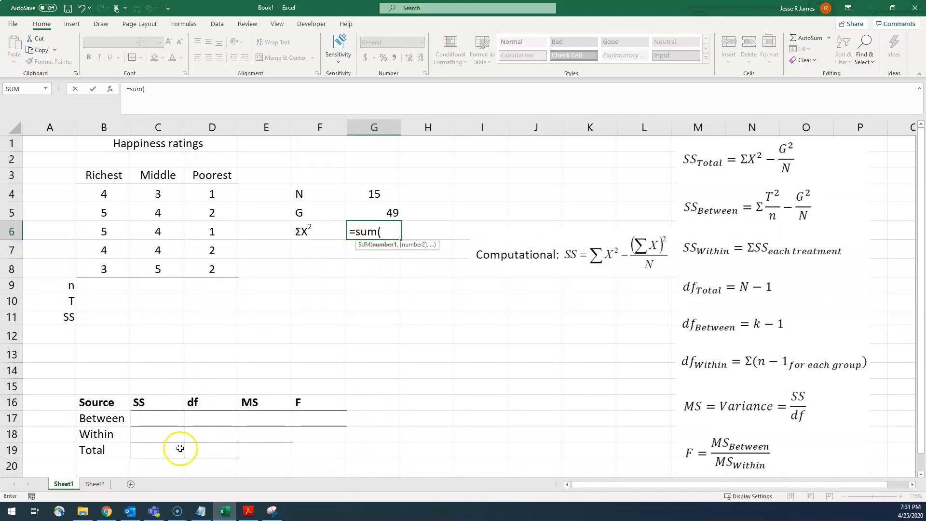
pyautogui.click(95, 484)
pyautogui.moveTo(61, 143); pyautogui.dragTo(152, 208)
pyautogui.press('Return')
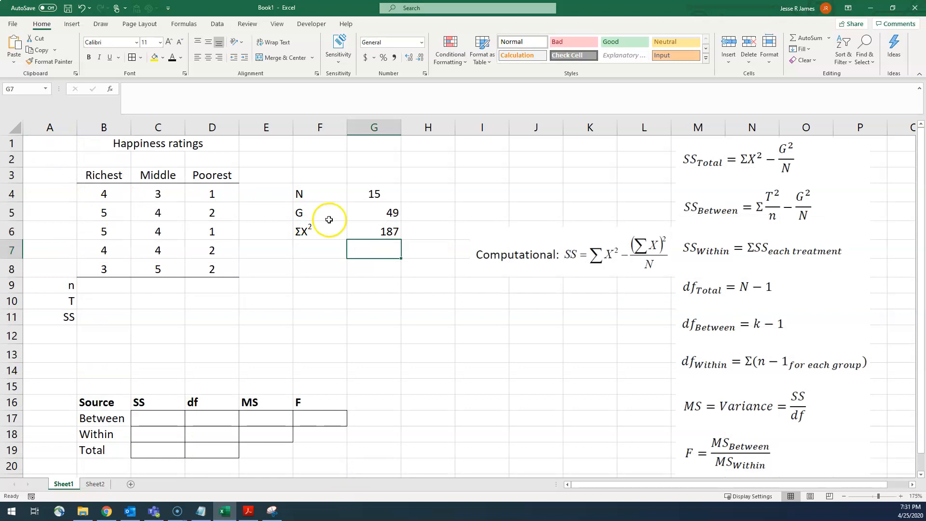
# Enter 5 as n for the Richest group in B9.
pyautogui.click(118, 284)
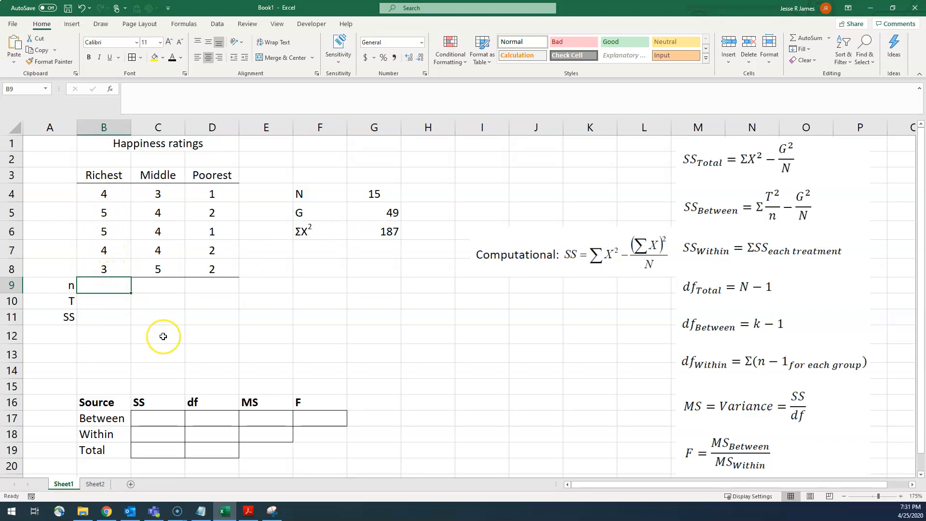
pyautogui.write('5')
pyautogui.press('Tab')
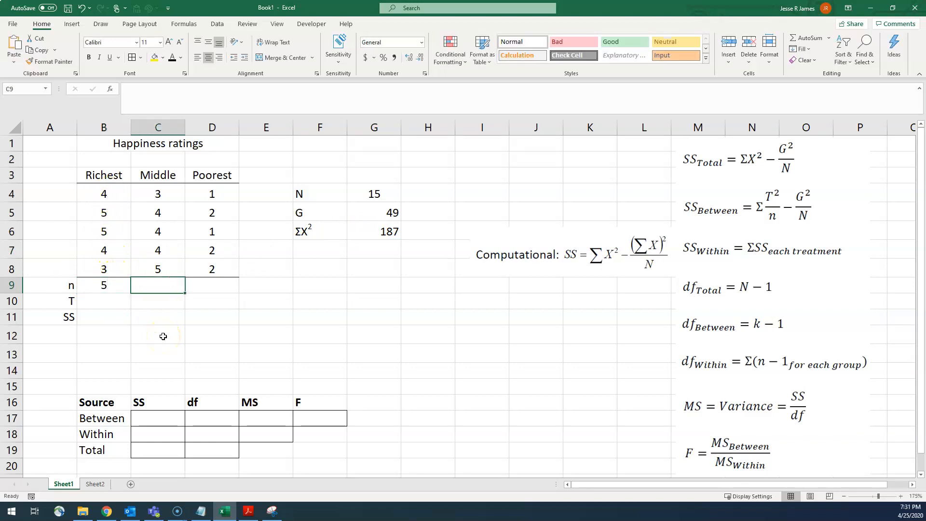
# Compute n for the Middle group in C9 with COUNT over C4:C8, and put 5 in D9 for the Poorest group.
pyautogui.write('=count(')
pyautogui.press('Up')
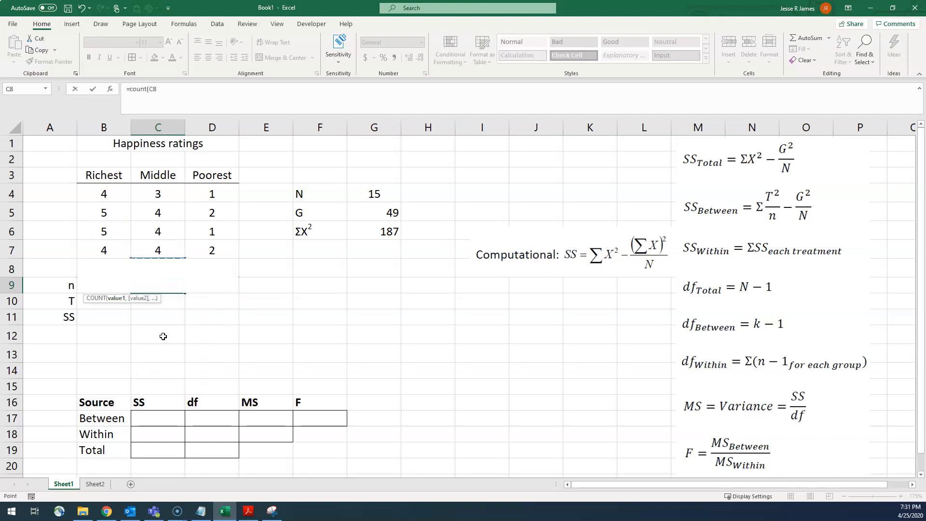
pyautogui.hotkey('shift', 'Up')
pyautogui.hotkey('shift', 'Up')
pyautogui.hotkey('shift', 'Up')
pyautogui.hotkey('shift', 'Up')
pyautogui.press('Return')
pyautogui.click(174, 288)
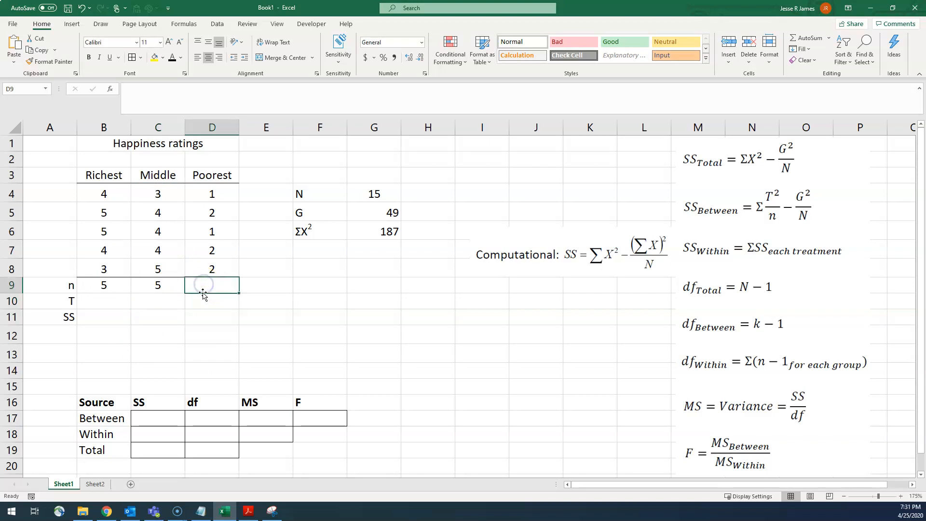
# Compute T for the Richest group in B10 as the SUM of B4:B8 and fill the formula across to D10.
pyautogui.click(98, 304)
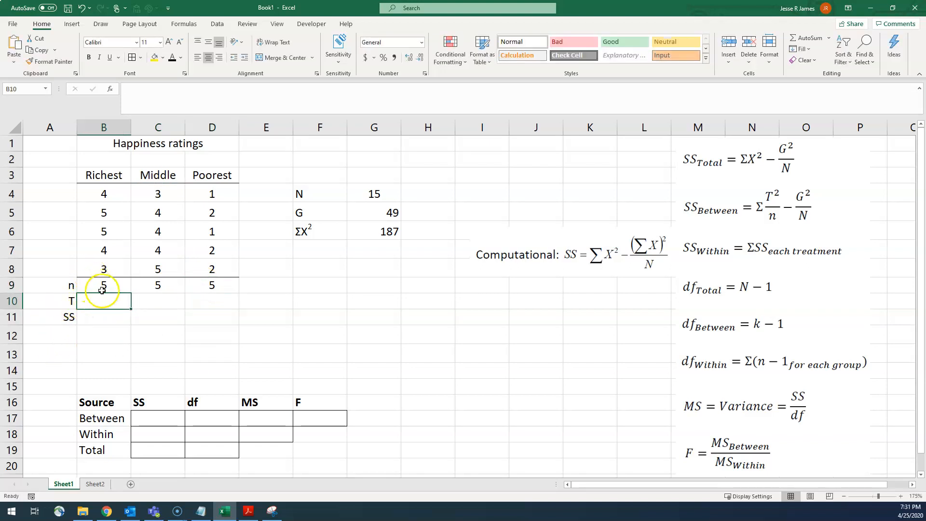
pyautogui.write('=sum(')
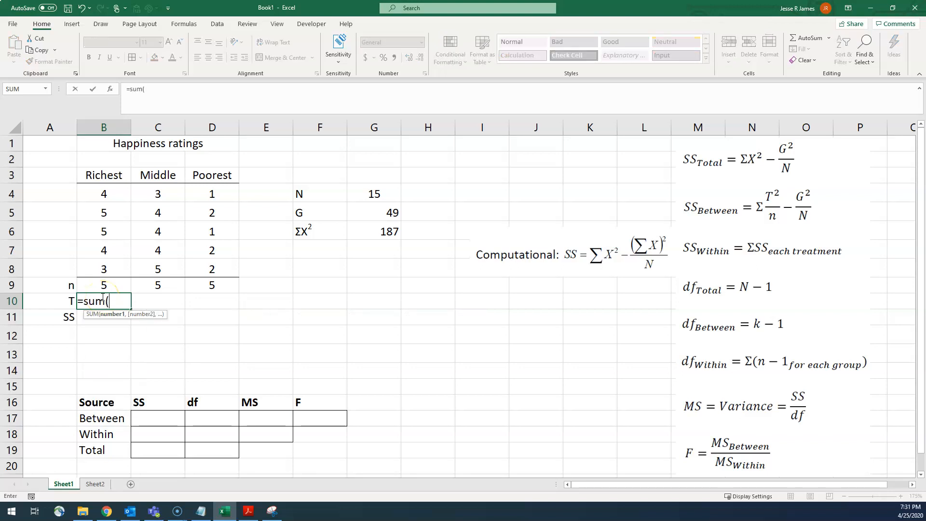
pyautogui.press('Up')
pyautogui.press('Up')
pyautogui.hotkey('shift', 'Up')
pyautogui.hotkey('shift', 'Up')
pyautogui.hotkey('shift', 'Up')
pyautogui.hotkey('shift', 'Up')
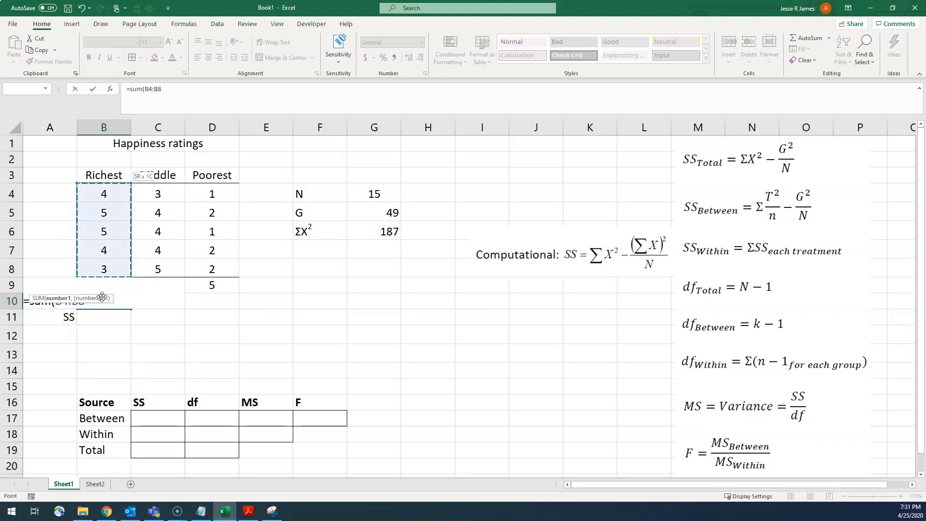
pyautogui.press('Return')
pyautogui.click(119, 302)
pyautogui.moveTo(131, 307); pyautogui.dragTo(193, 306)
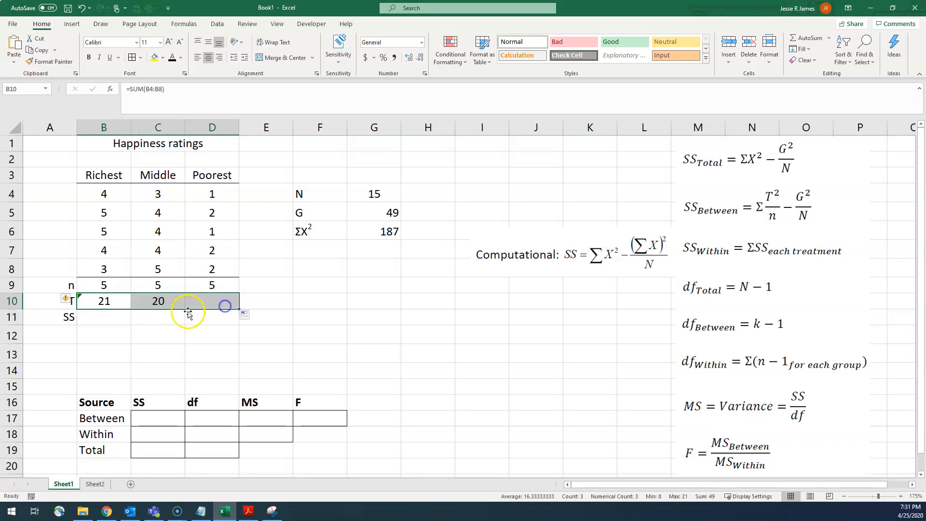
# Change the font colour of the hidden labels in A12:A13 to black.
pyautogui.click(111, 319)
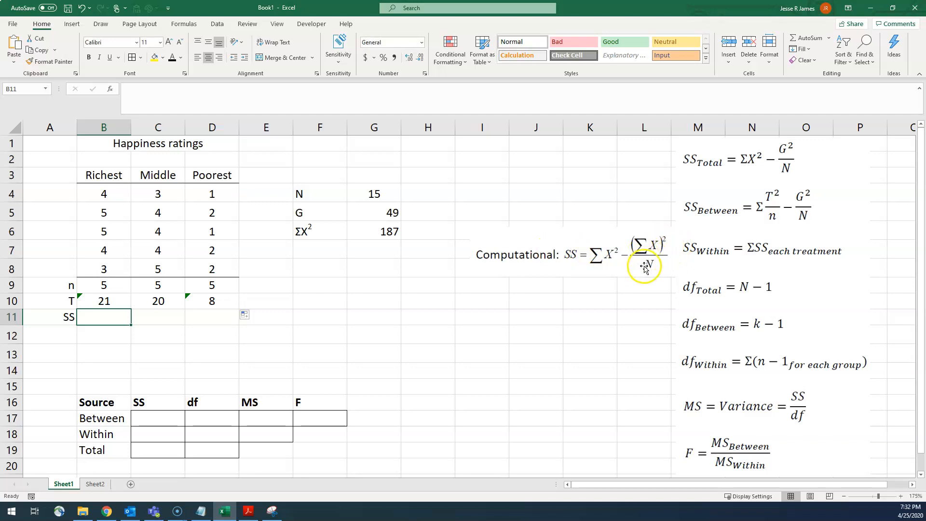
pyautogui.moveTo(42, 338); pyautogui.dragTo(44, 351)
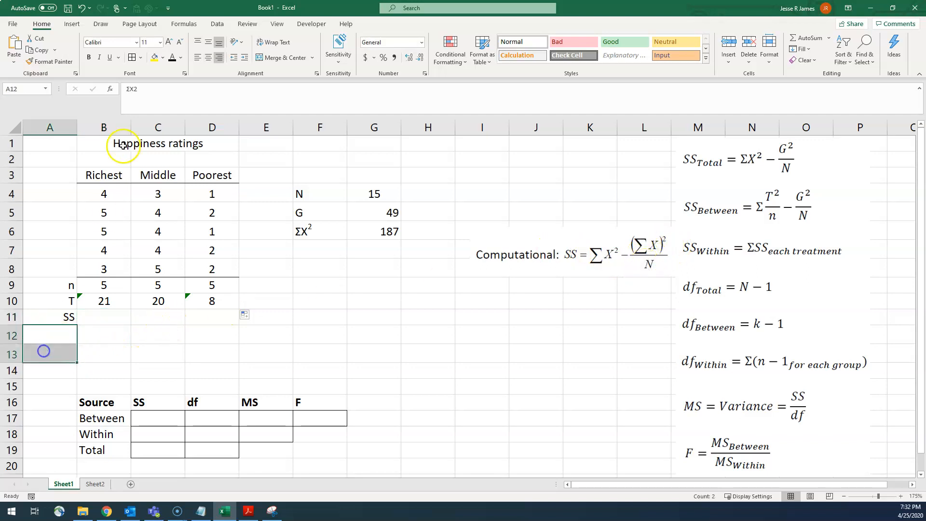
pyautogui.click(174, 61)
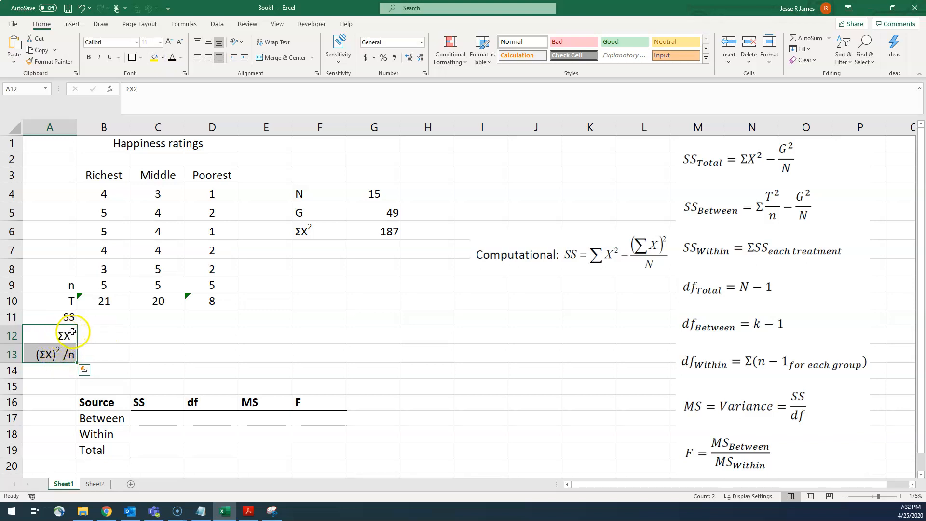
# On Sheet2, total the squared Richest ratings in A6 as the SUM of A1:A5.
pyautogui.click(100, 334)
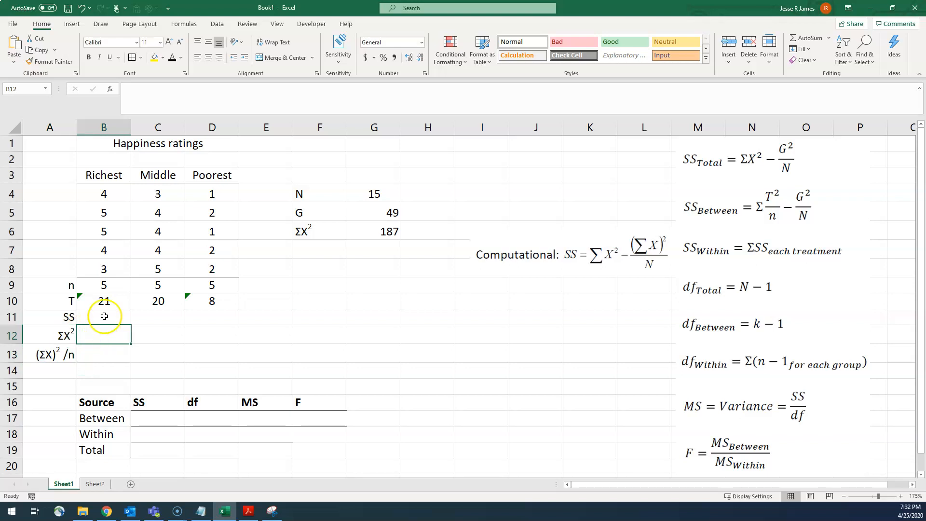
pyautogui.click(156, 337)
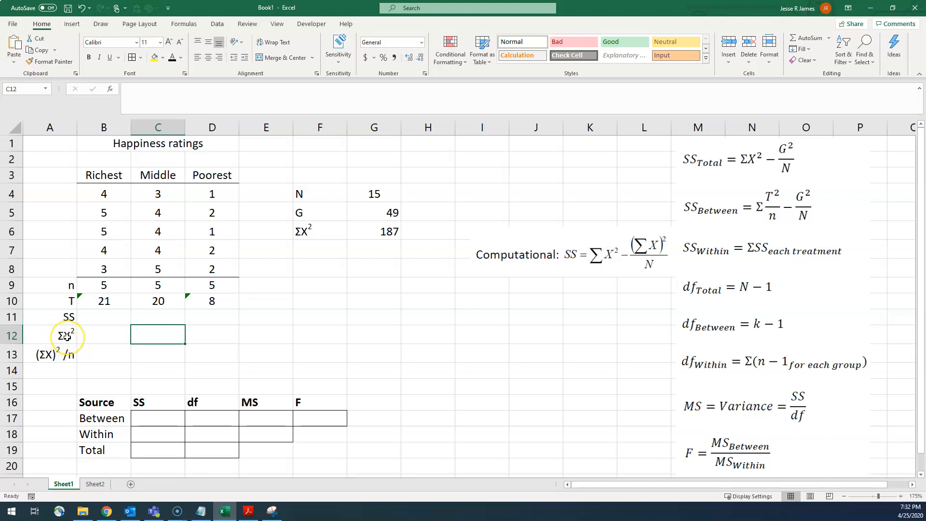
pyautogui.click(94, 485)
pyautogui.click(57, 225)
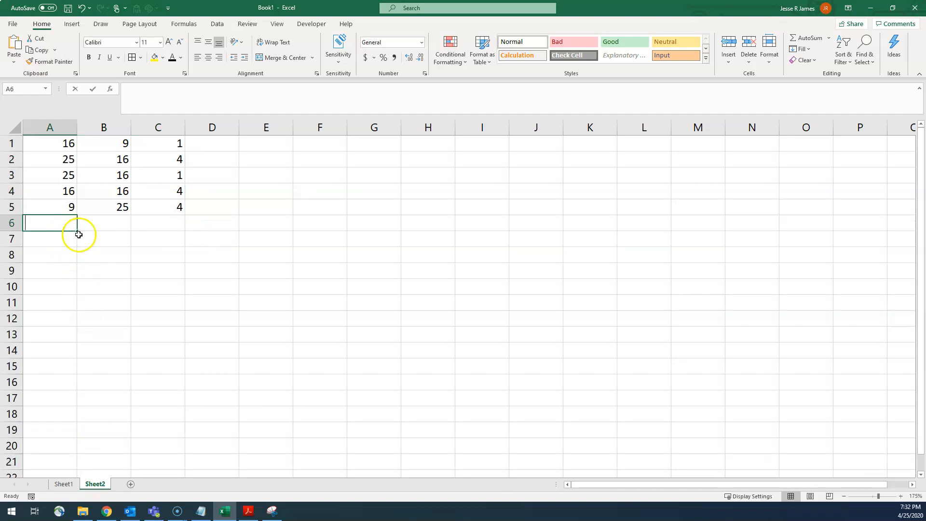
pyautogui.write('=sum(')
pyautogui.press('Up')
pyautogui.hotkey('shift', 'Up')
pyautogui.hotkey('shift', 'Up')
pyautogui.hotkey('shift', 'Up')
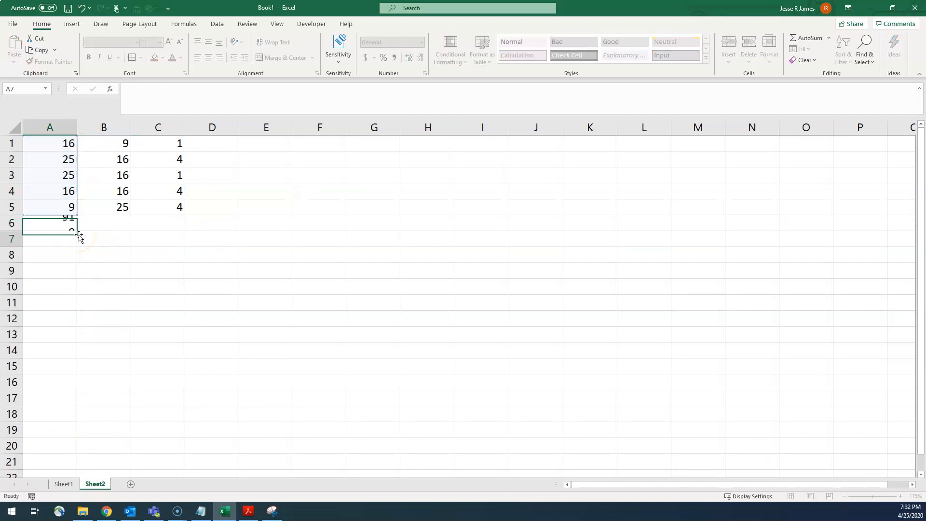
# Fill the sum formula in A6 across to C6 to total the squared ratings of the other two groups.
pyautogui.press('Return')
pyautogui.click(63, 221)
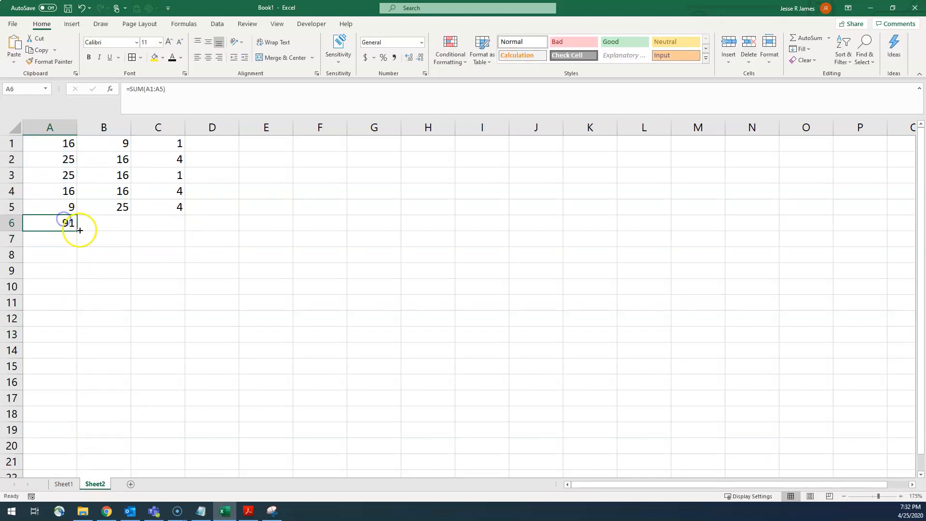
pyautogui.moveTo(79, 231); pyautogui.dragTo(172, 229)
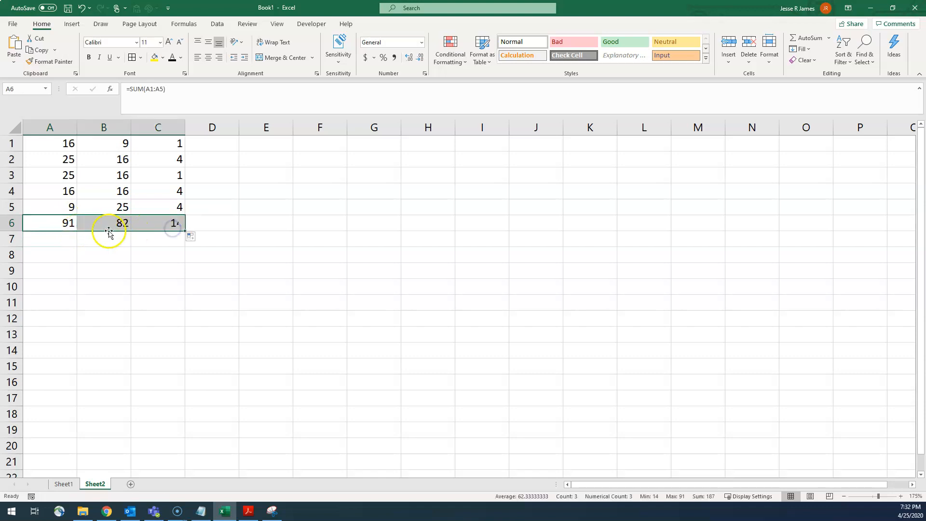
# Copy the totals in A6:C6 and paste them as values into the ΣX² row of Sheet1, starting at B12.
pyautogui.hotkey('ctrl', 'c')
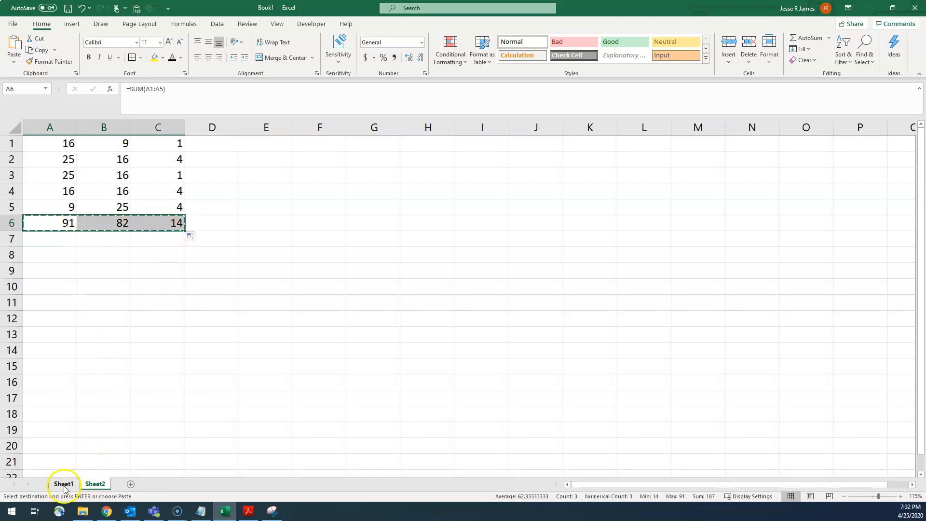
pyautogui.click(64, 484)
pyautogui.rightClick(99, 334)
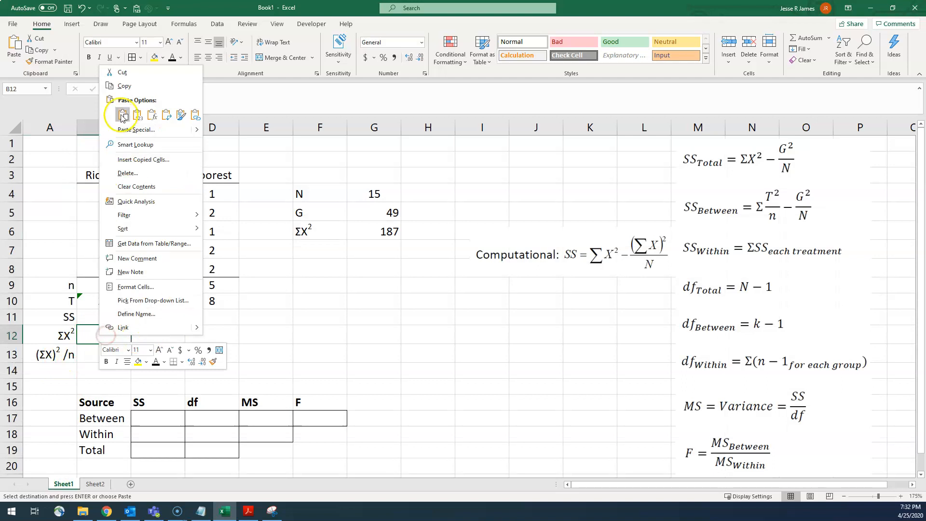
pyautogui.click(138, 115)
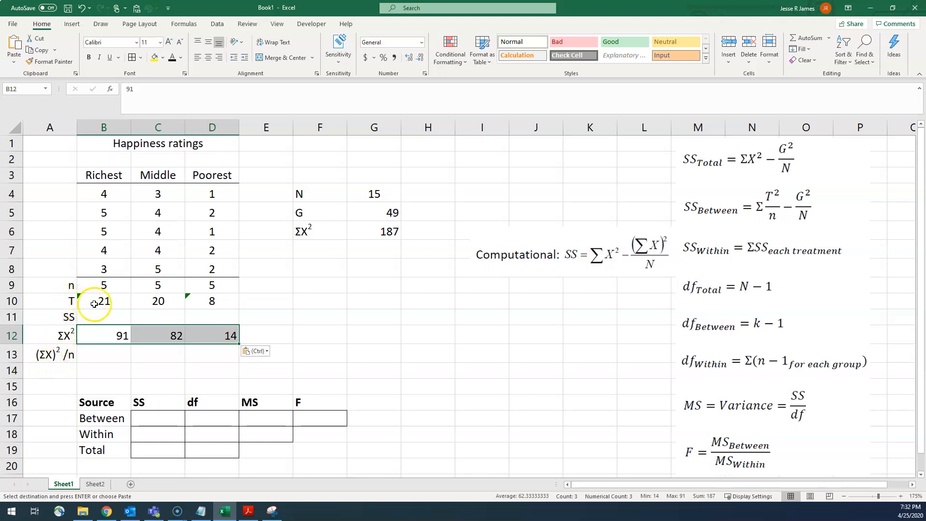
# Compute (ΣX)²/n for the Richest group in B13 as =B10*B10/B9 and fill the formula across to D13.
pyautogui.click(95, 355)
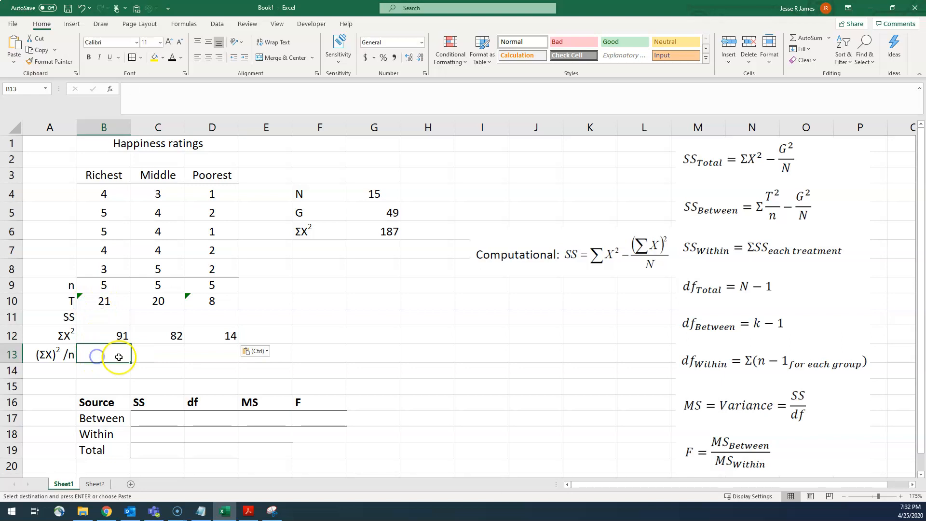
pyautogui.write('=')
pyautogui.click(107, 304)
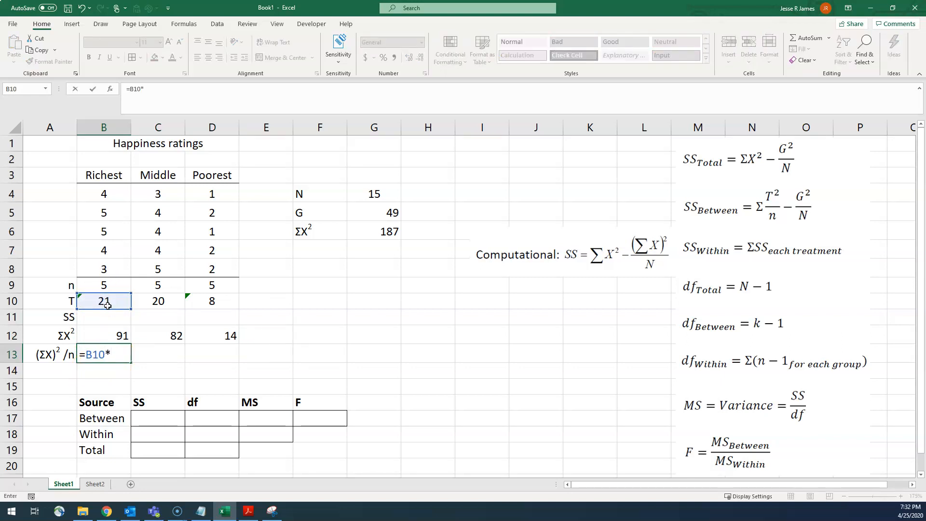
pyautogui.write('*')
pyautogui.click(107, 305)
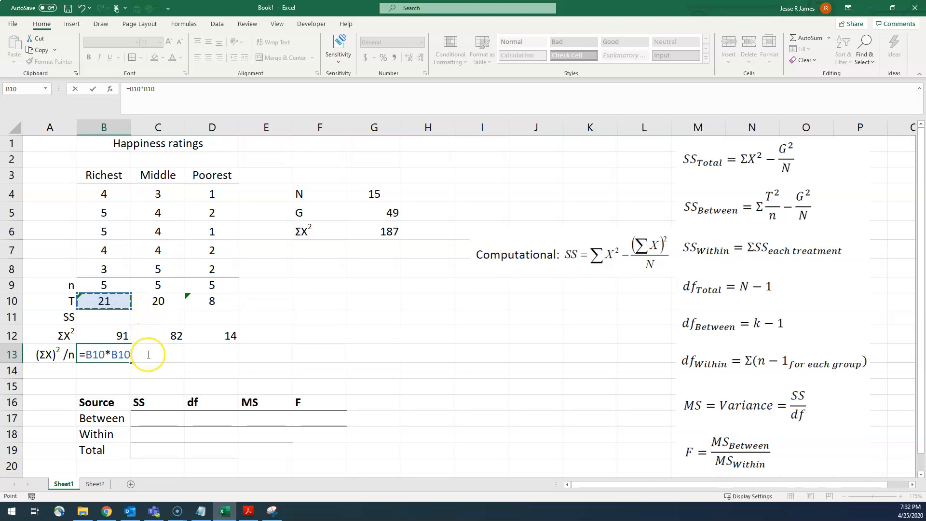
pyautogui.write('/')
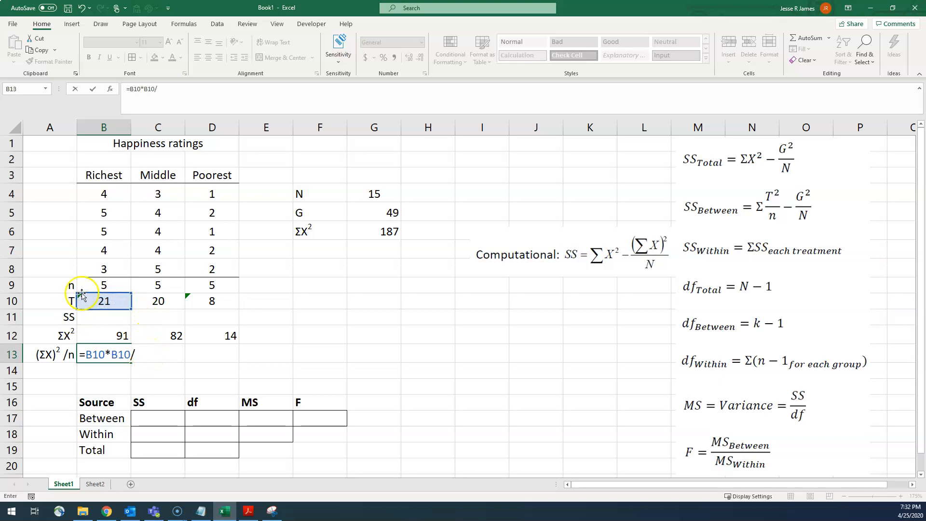
pyautogui.click(115, 287)
pyautogui.press('Return')
pyautogui.click(121, 351)
pyautogui.moveTo(132, 363); pyautogui.dragTo(241, 357)
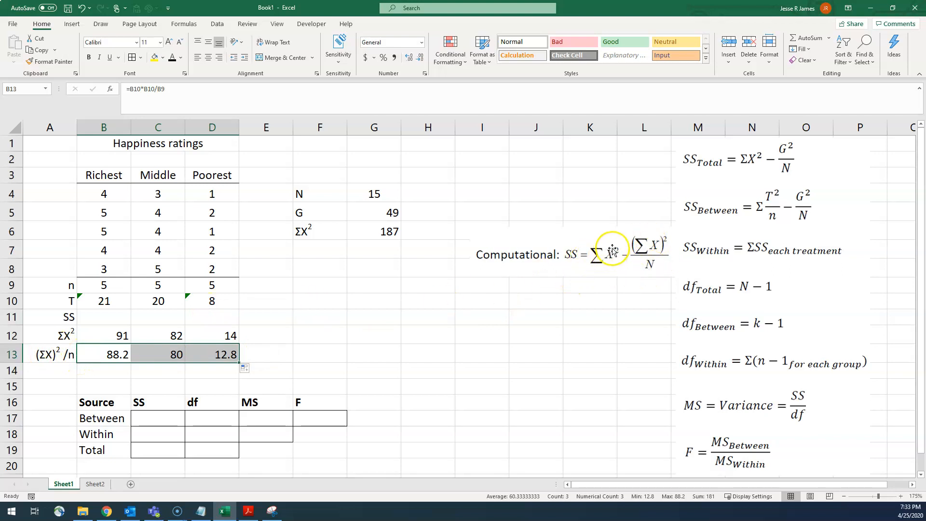
# Compute SS for the Richest group in B11 with the formula =B12-B13.
pyautogui.click(108, 336)
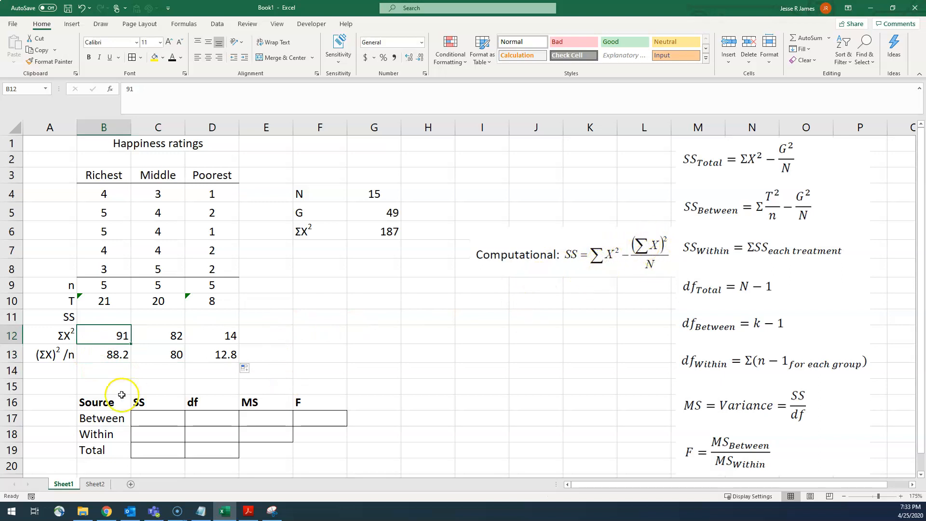
pyautogui.click(111, 354)
pyautogui.click(110, 317)
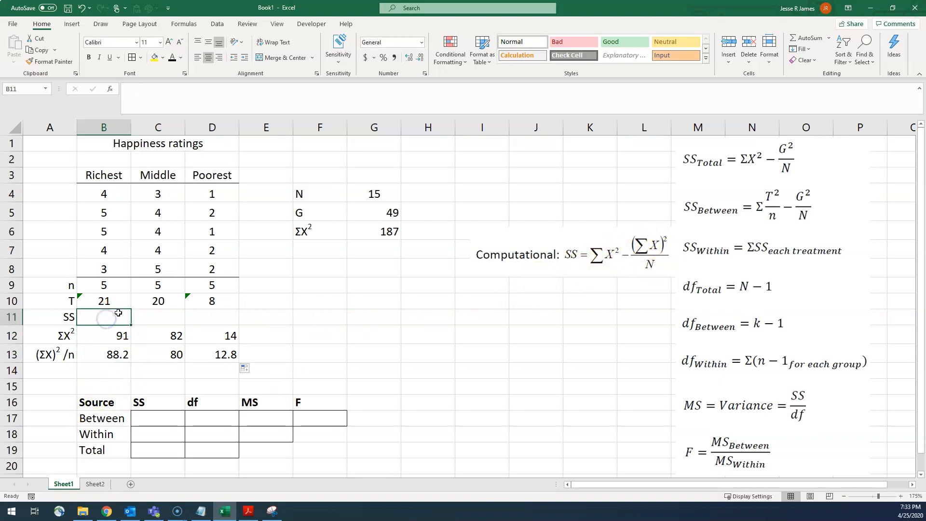
pyautogui.write('=')
pyautogui.press('Down')
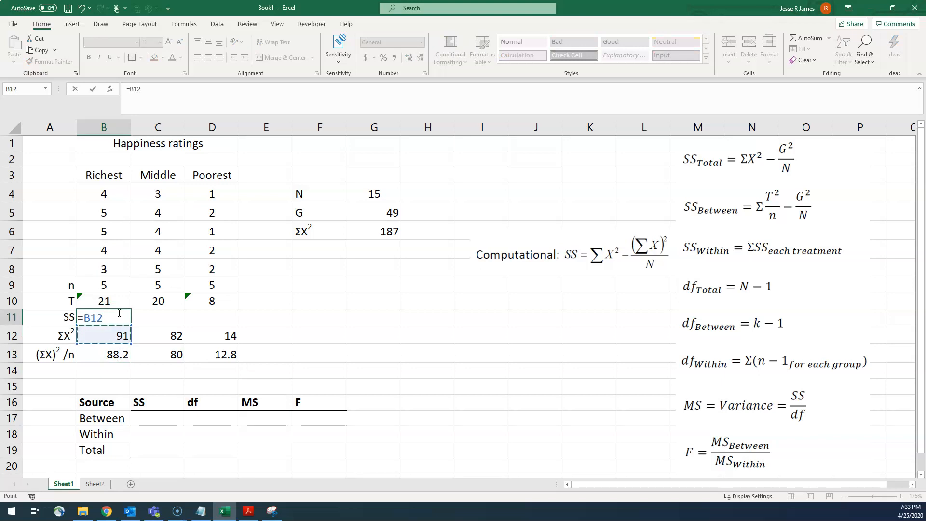
pyautogui.write('-')
pyautogui.press('Down')
pyautogui.press('Down')
pyautogui.press('Return')
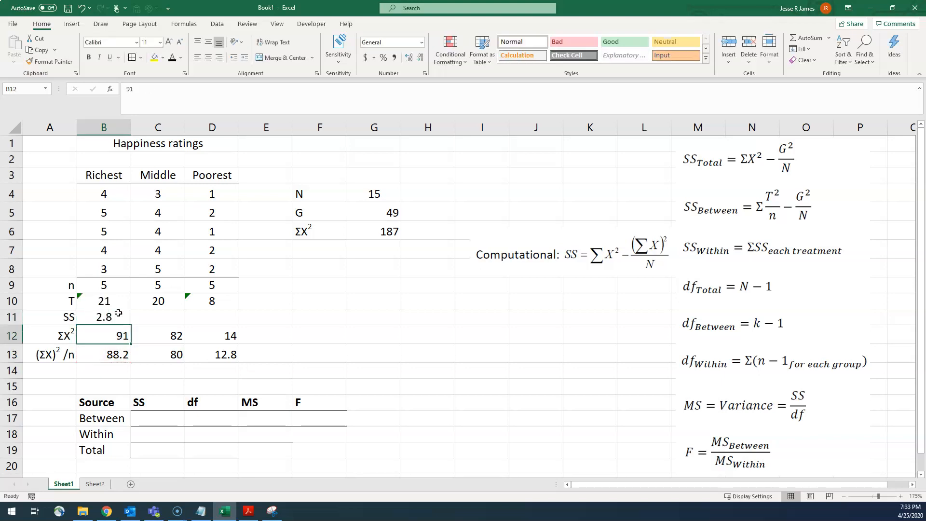
# Fill the SS formula from B11 across to D11 for the Middle and Poorest groups.
pyautogui.click(135, 318)
pyautogui.click(126, 317)
pyautogui.moveTo(130, 325); pyautogui.dragTo(167, 322)
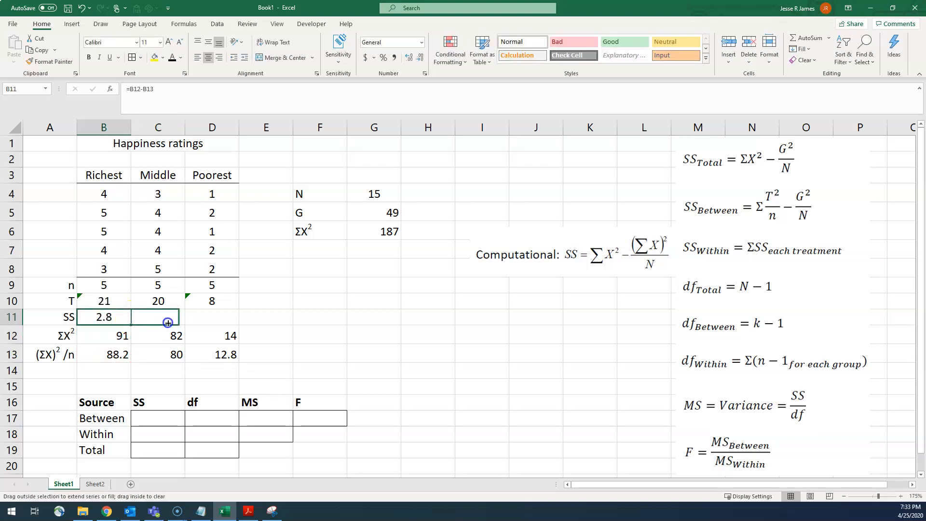
pyautogui.moveTo(228, 321); pyautogui.dragTo(226, 321)
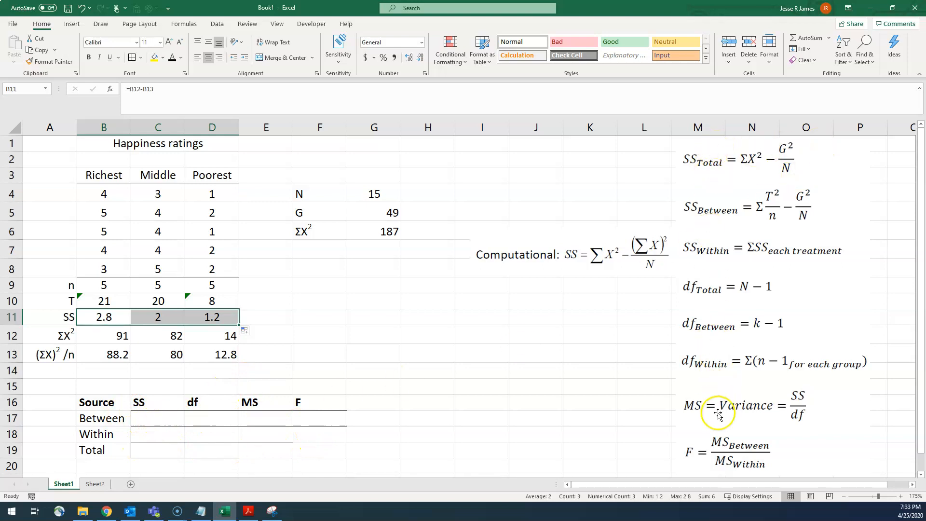
# Delete the picture of the computational SS formula from the worksheet.
pyautogui.click(596, 248)
pyautogui.press('Delete')
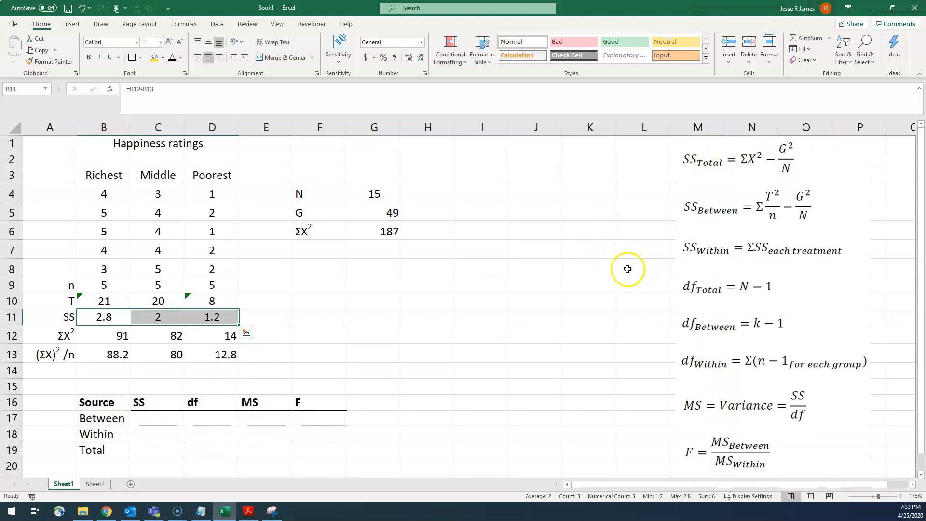
pyautogui.click(645, 146)
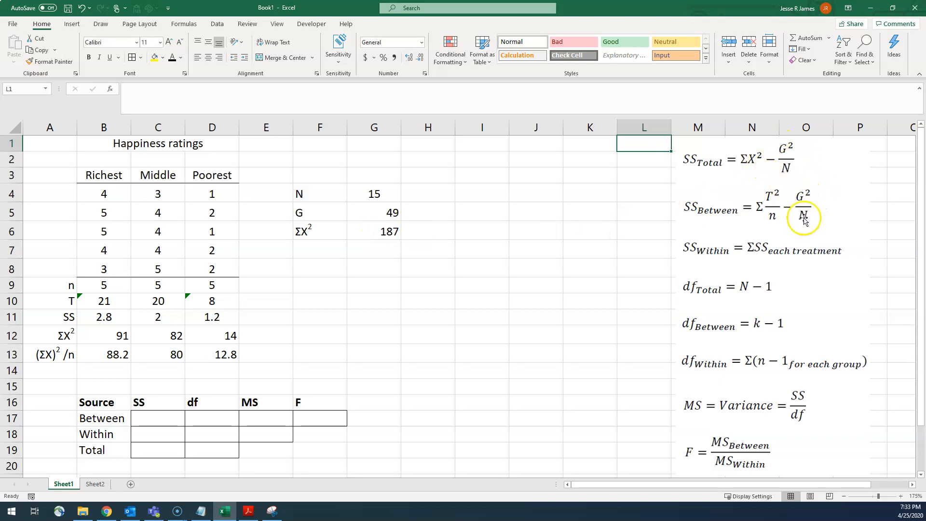
# Enter the label G2/N in F7, below the ΣX² label.
pyautogui.click(333, 252)
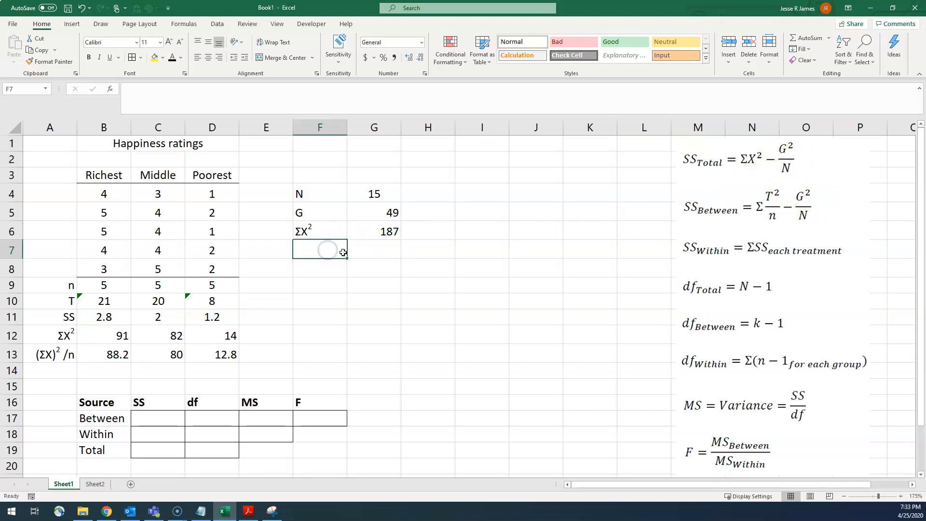
pyautogui.write('G2/N')
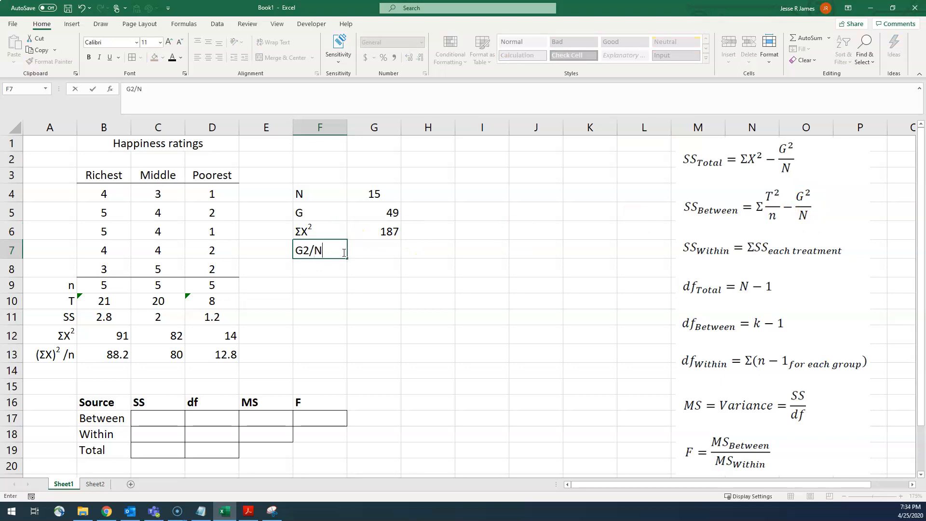
pyautogui.press('Return')
# Compute G²/N in G7 with the formula =G5*G5/G4.
pyautogui.press('Up')
pyautogui.press('Right')
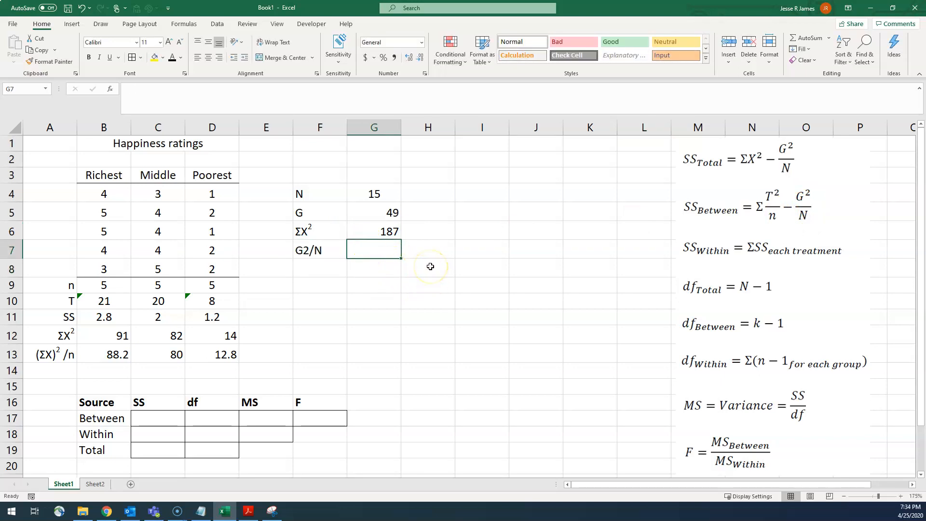
pyautogui.write('=')
pyautogui.press('Up')
pyautogui.press('Up')
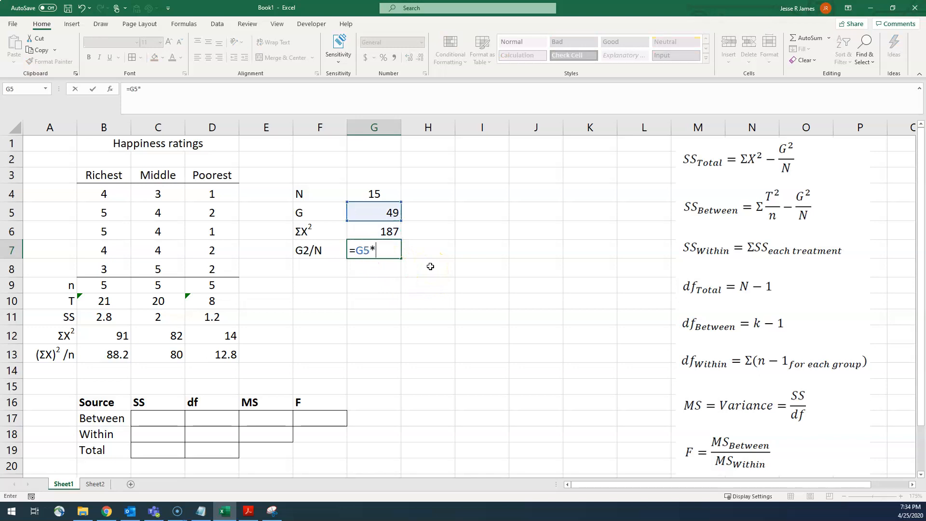
pyautogui.write('*')
pyautogui.press('Up')
pyautogui.press('Up')
pyautogui.write('/')
pyautogui.press('Up')
pyautogui.press('Up')
pyautogui.press('Up')
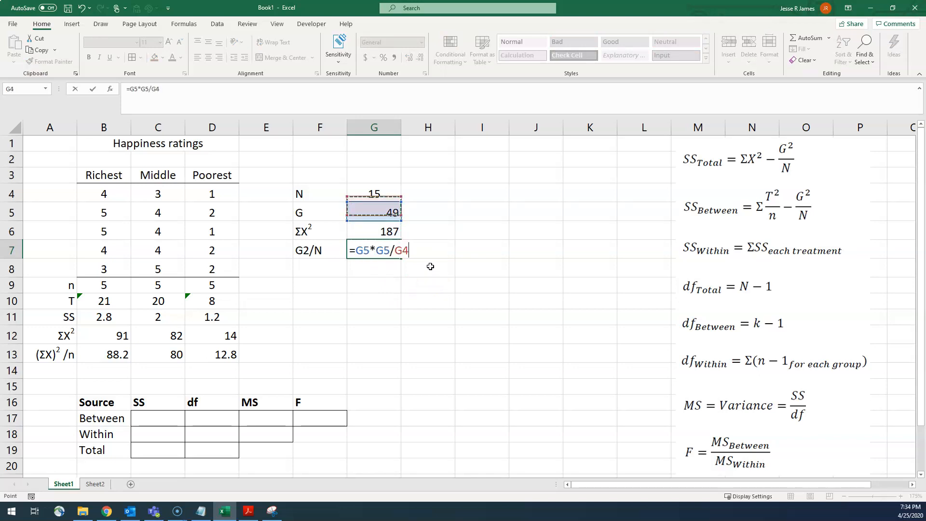
pyautogui.press('Return')
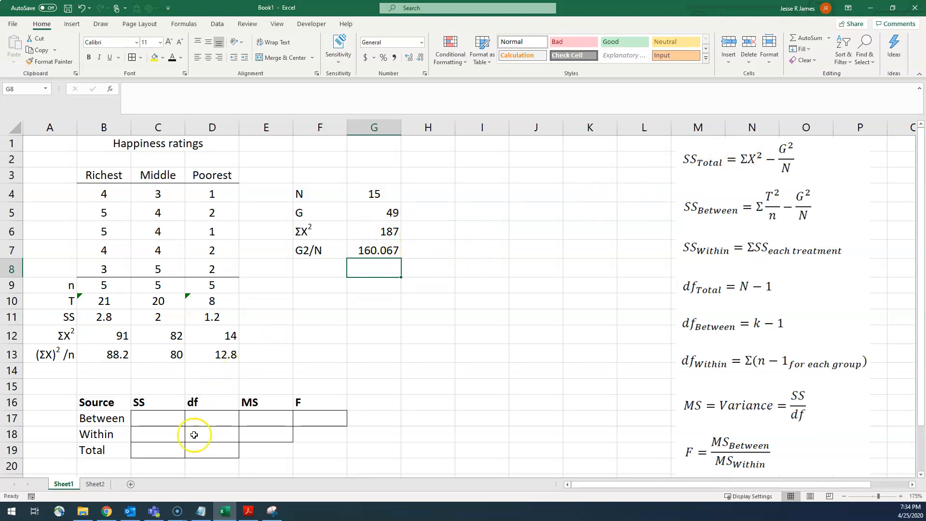
# Compute the total SS in C19 of the ANOVA table by subtracting G²/N in G7 from ΣX² in G6.
pyautogui.click(157, 450)
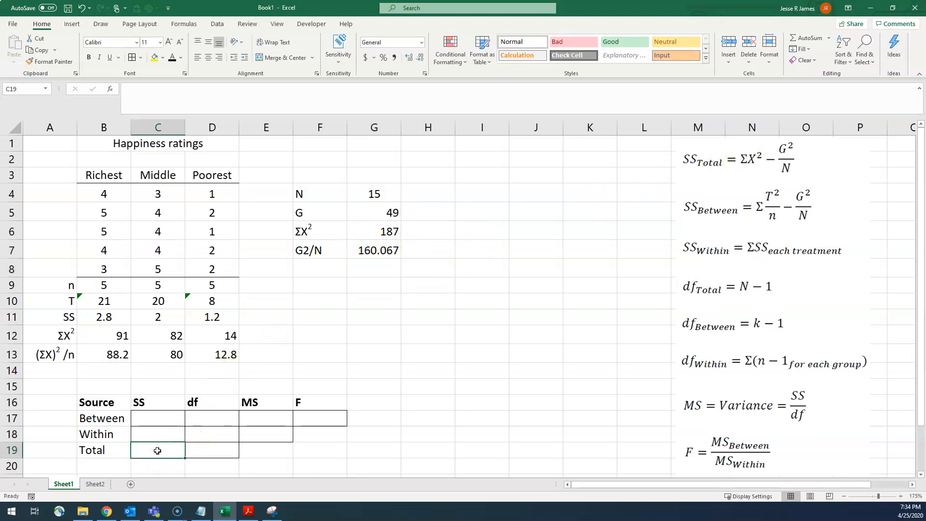
pyautogui.write('=')
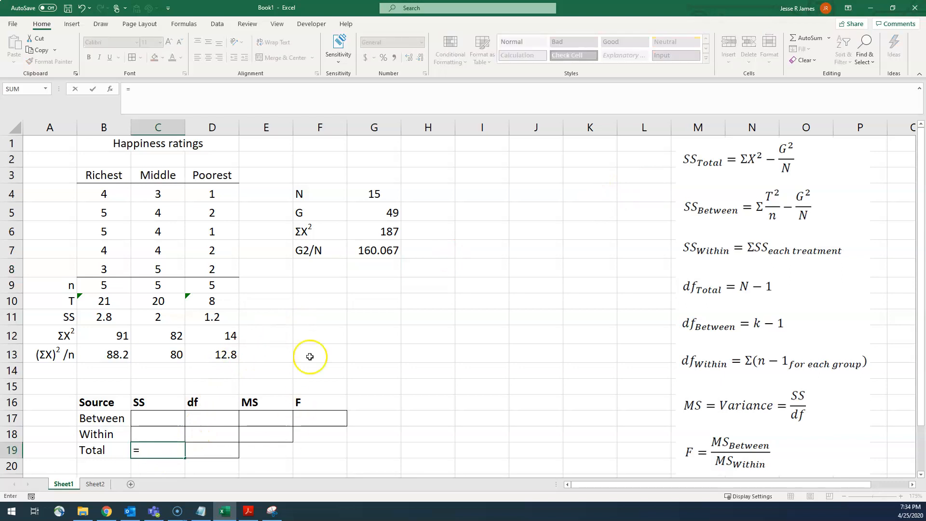
pyautogui.click(371, 233)
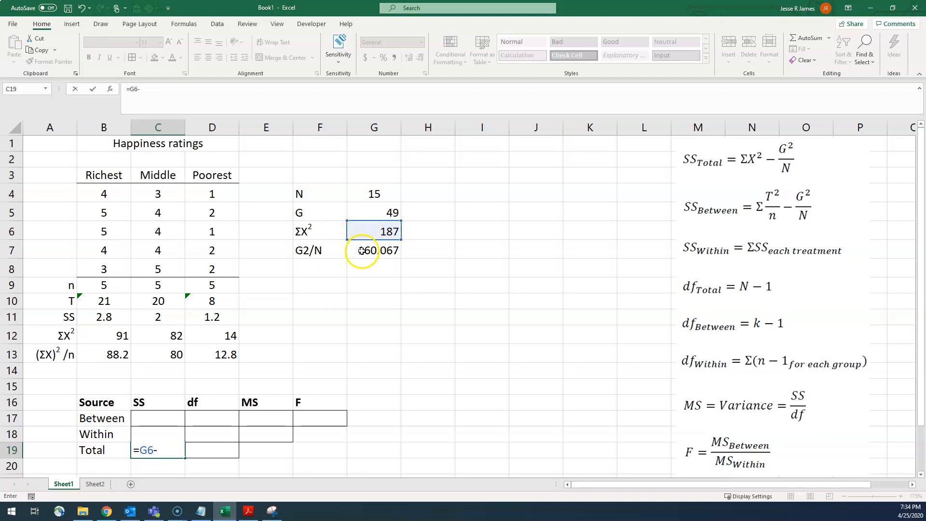
pyautogui.click(361, 249)
pyautogui.press('Return')
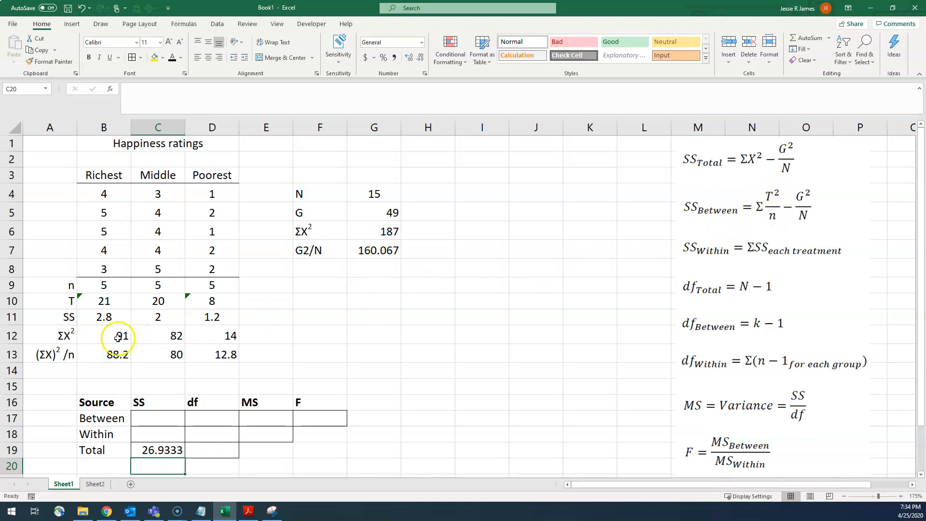
# Enter the row label T2/n in A14, below the (ΣX)²/n label.
pyautogui.click(46, 371)
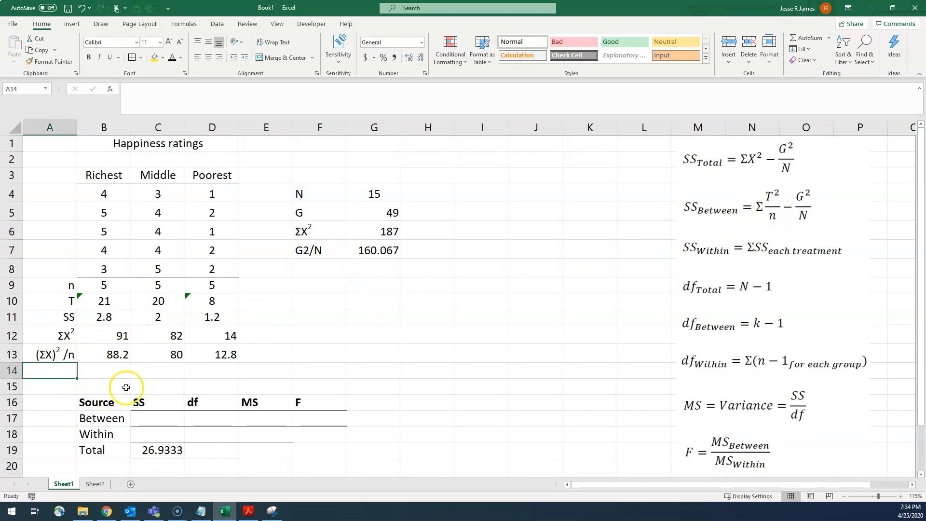
pyautogui.write('T2')
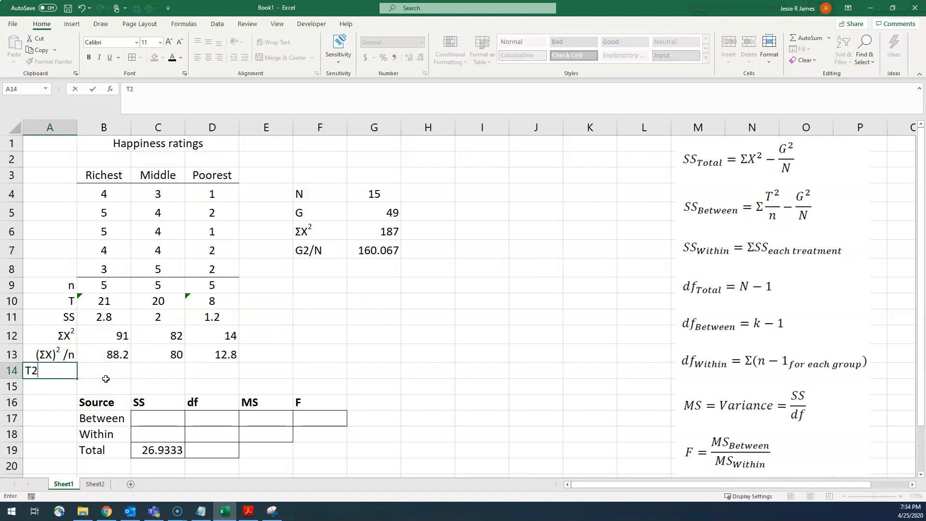
pyautogui.press('Return')
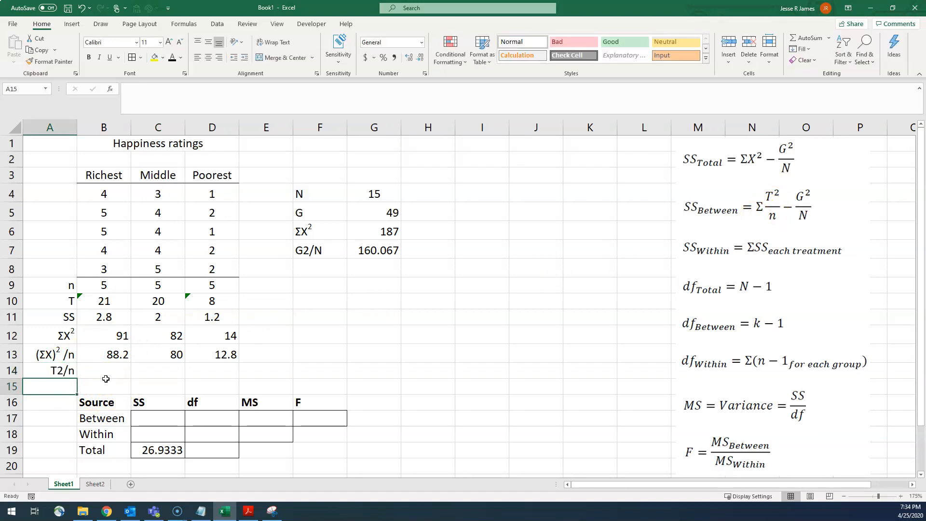
# Compute T²/n for the Richest group in B14 with the formula =B10*B10/B9.
pyautogui.click(106, 377)
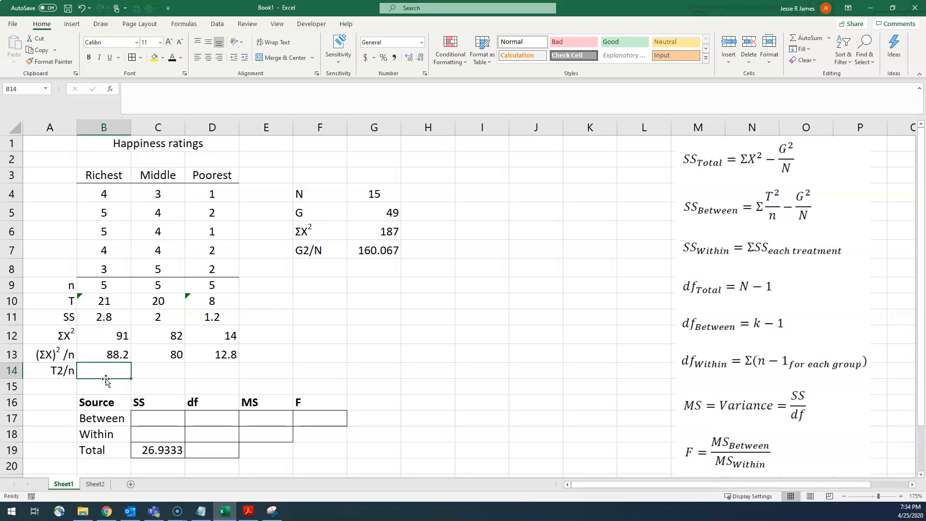
pyautogui.write('=')
pyautogui.press('Up')
pyautogui.press('Up')
pyautogui.press('Up')
pyautogui.press('Up')
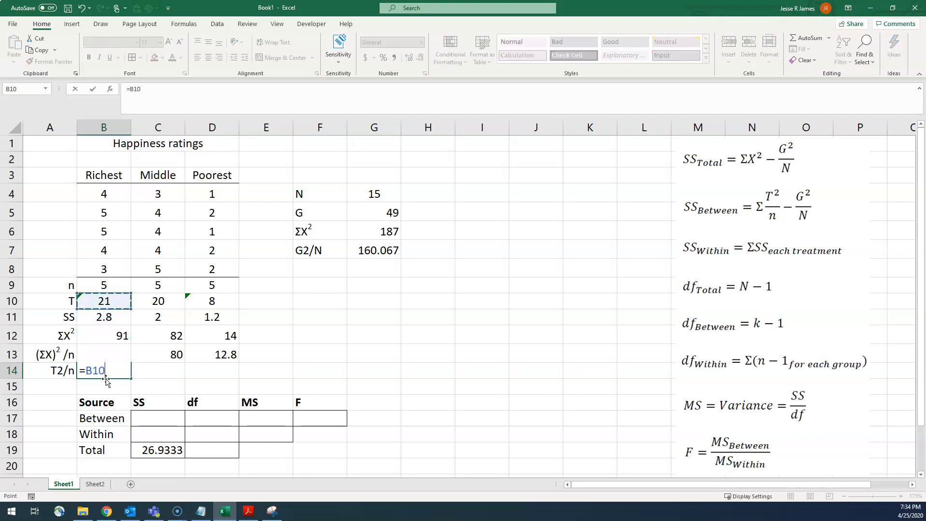
pyautogui.write('*')
pyautogui.press('Up')
pyautogui.press('Up')
pyautogui.press('Up')
pyautogui.press('Up')
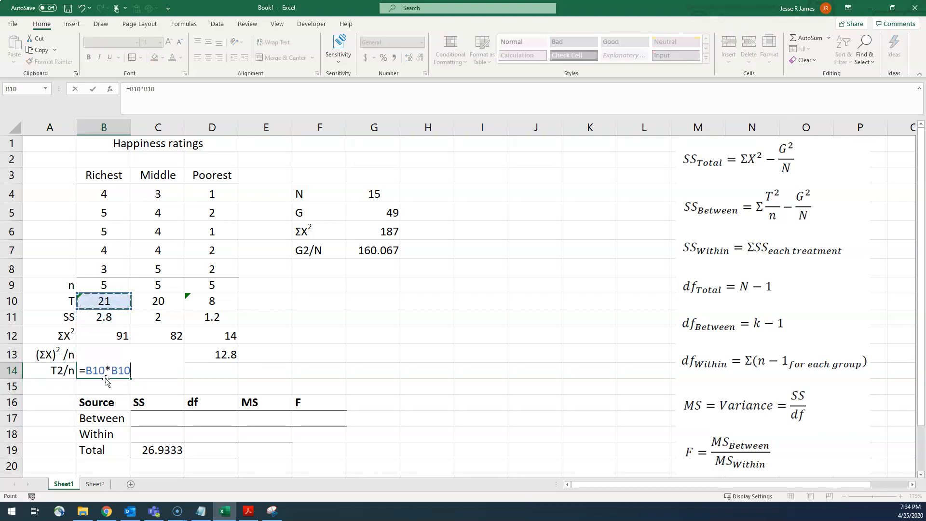
pyautogui.write('/')
pyautogui.press('Up')
pyautogui.press('Up')
pyautogui.press('Up')
pyautogui.press('Up')
pyautogui.press('Up')
pyautogui.press('Return')
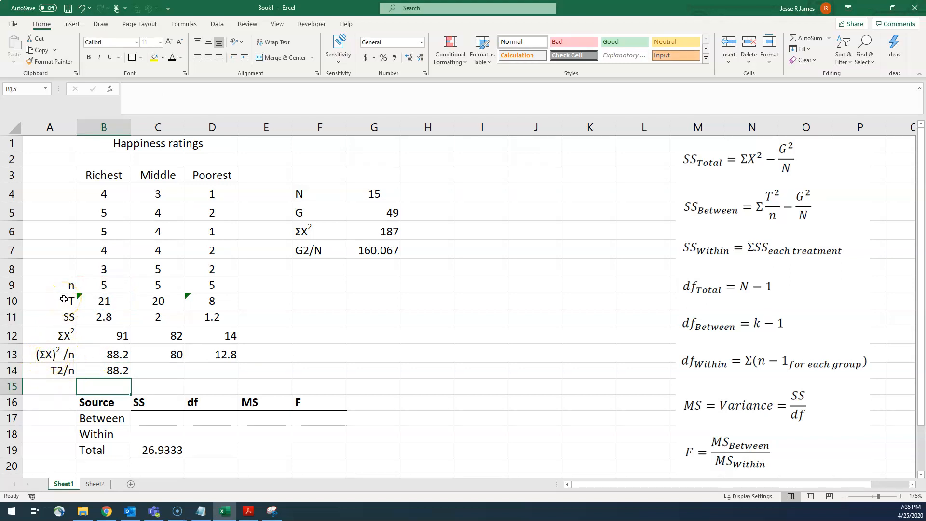
# Copy the T²/n formula from B14 across to D14 and total the three groups in E14 with =SUM(B14:D14).
pyautogui.click(111, 370)
pyautogui.moveTo(131, 379); pyautogui.dragTo(220, 375)
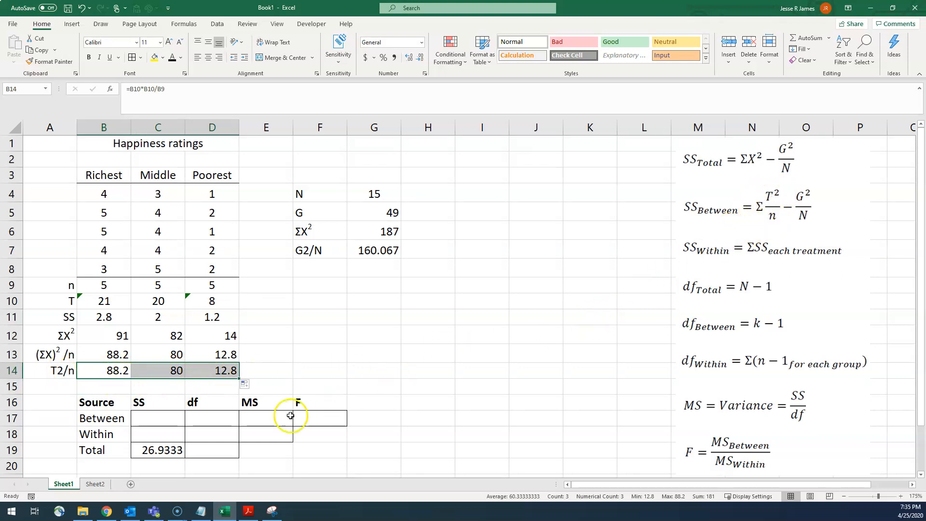
pyautogui.click(272, 368)
pyautogui.write('sum(')
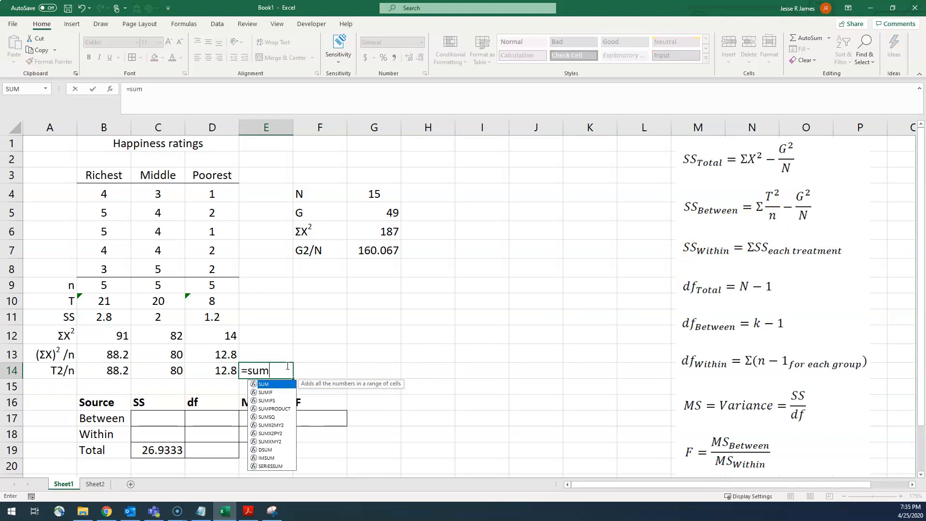
pyautogui.press('Left')
pyautogui.hotkey('shift', 'Left')
pyautogui.hotkey('shift', 'Left')
pyautogui.press('Return')
pyautogui.click(267, 362)
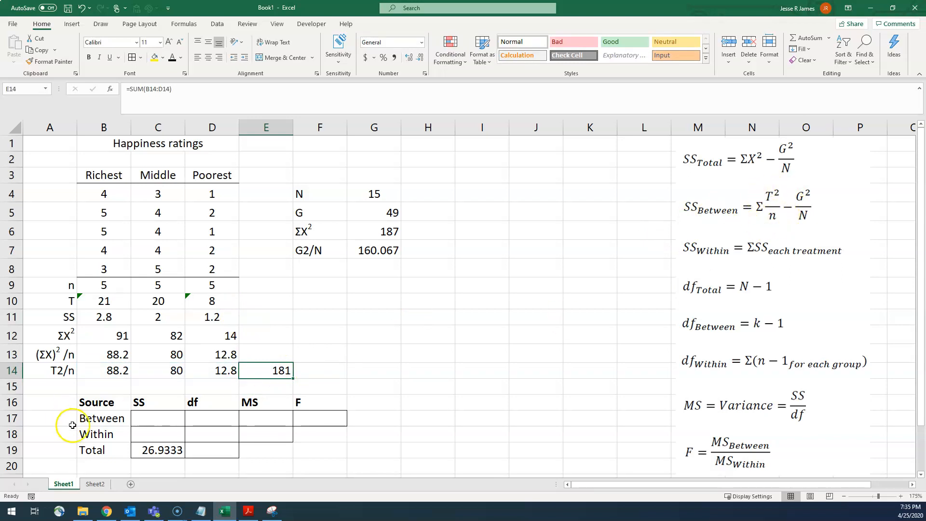
# Compute the Between SS in C17 by subtracting G²/N in G7 from the summed T²/n in E14.
pyautogui.click(153, 418)
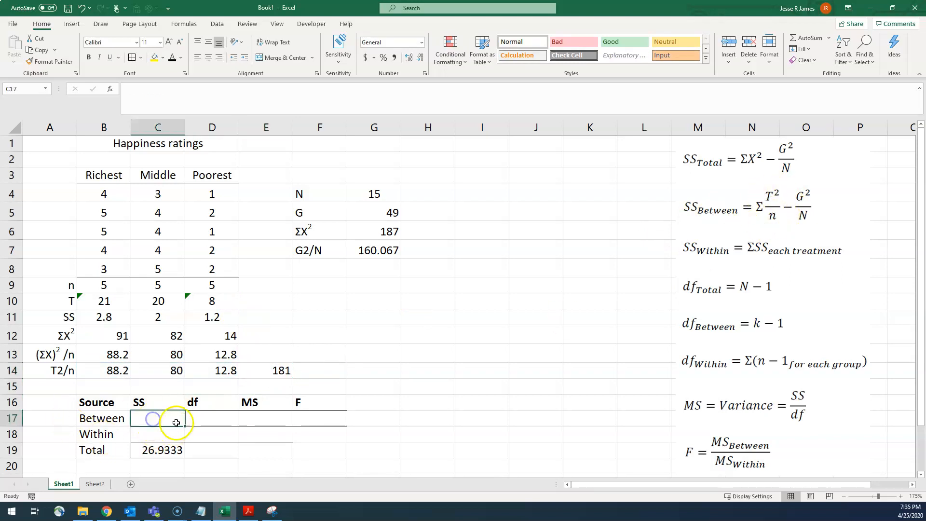
pyautogui.write('=')
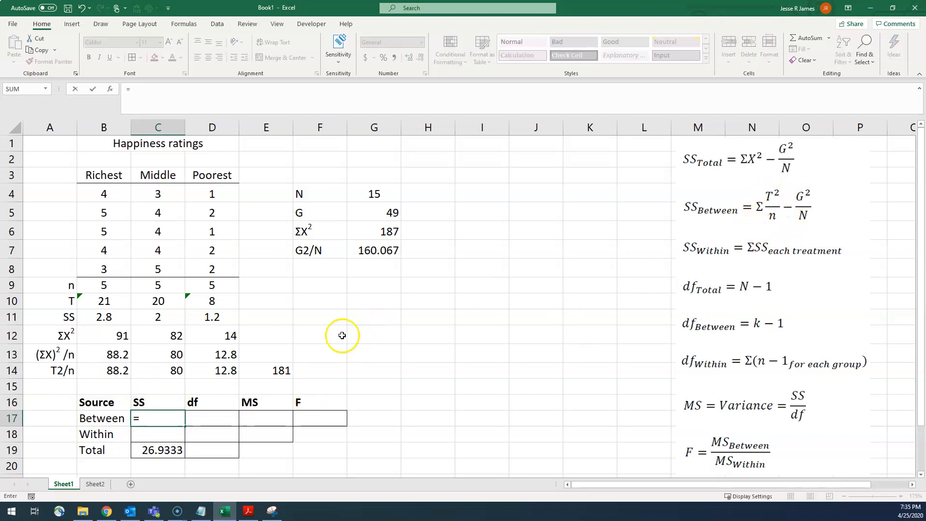
pyautogui.click(281, 372)
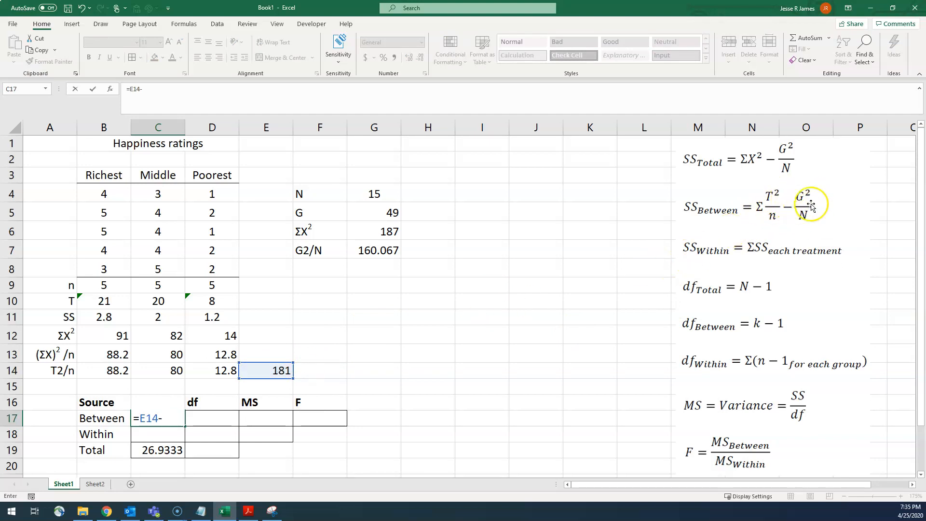
pyautogui.click(384, 251)
pyautogui.press('Return')
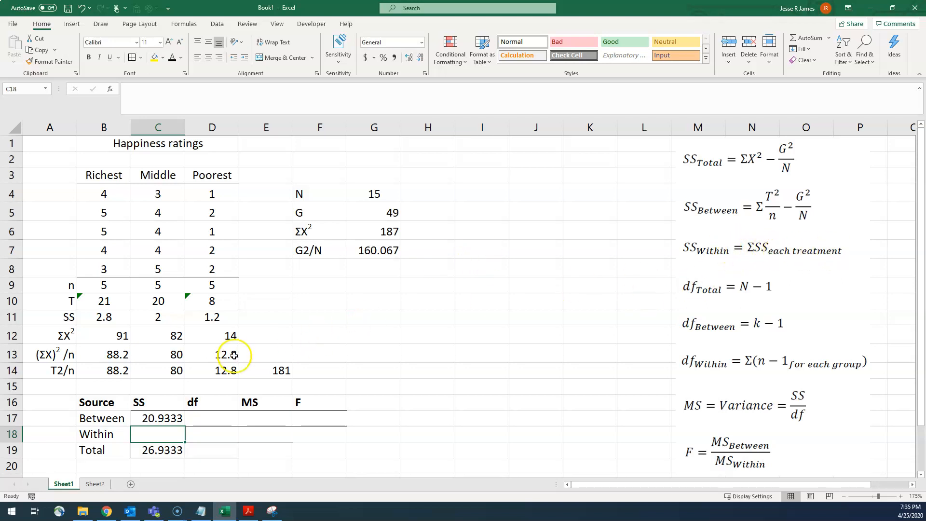
# Compute the Within SS in C18 by summing the three group SS values in B11:D11.
pyautogui.write('=sum(')
pyautogui.moveTo(109, 316); pyautogui.dragTo(193, 314)
pyautogui.press('Return')
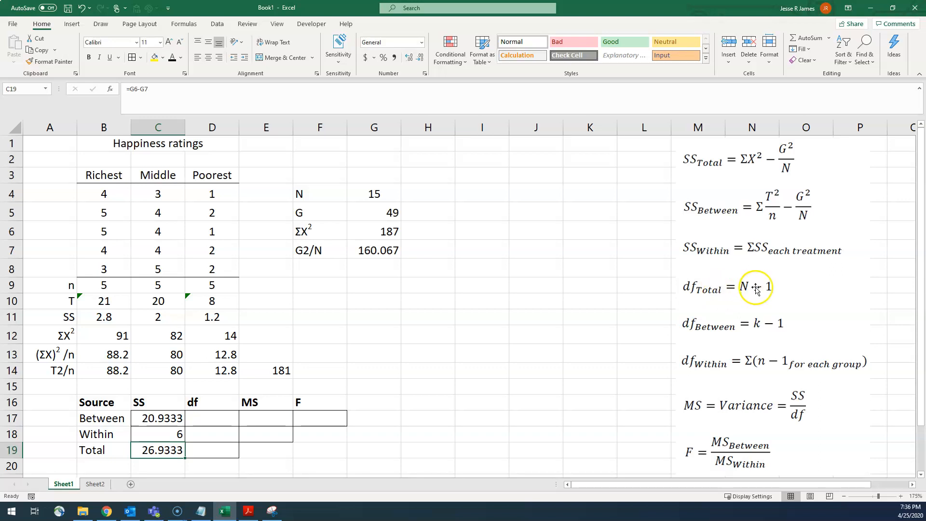
# Enter 14 as the Total degrees of freedom in D19, following N − 1.
pyautogui.click(376, 191)
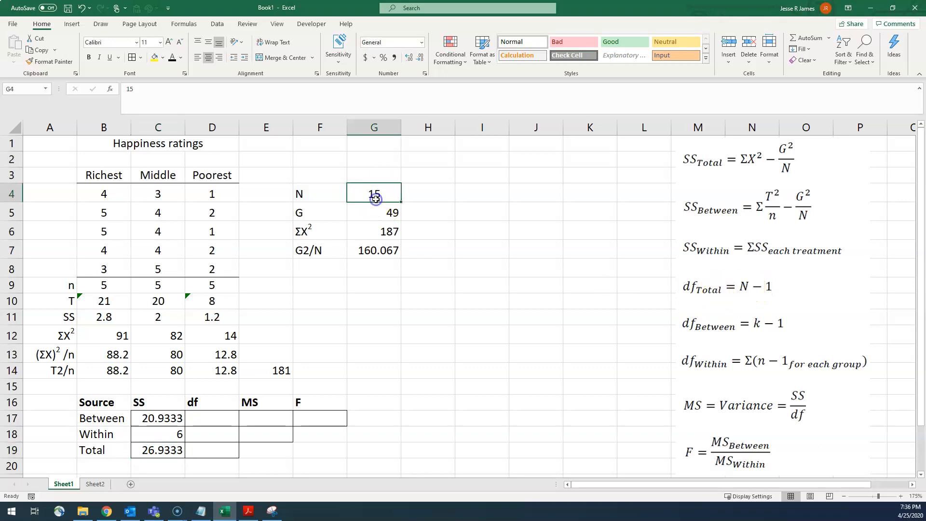
pyautogui.click(213, 446)
pyautogui.write('14')
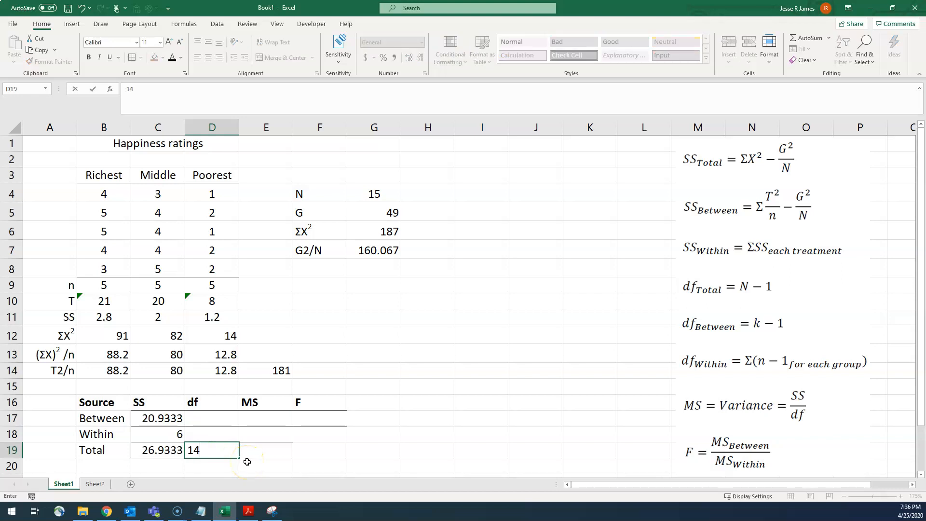
pyautogui.press('Up')
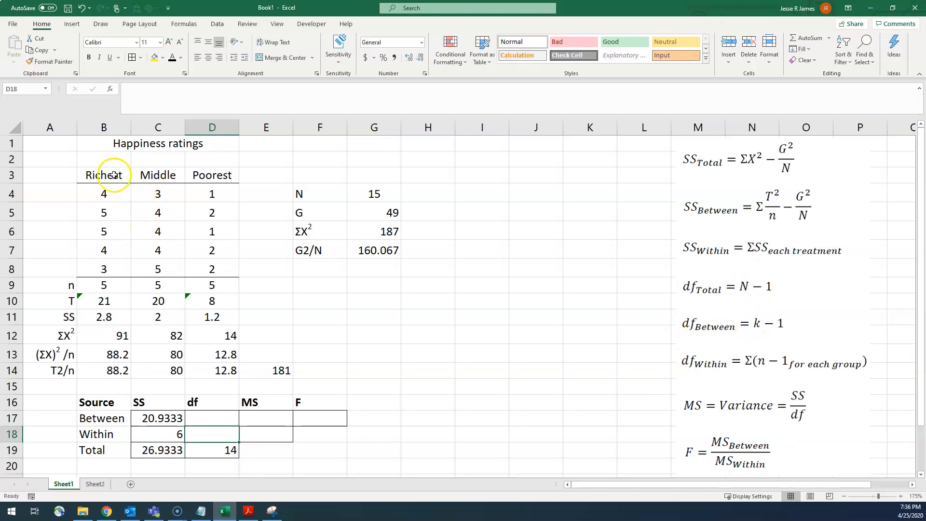
# Enter the degrees of freedom for the other sources: 2 for Between in D17 and 12 for Within in D18.
pyautogui.moveTo(113, 175); pyautogui.dragTo(195, 177)
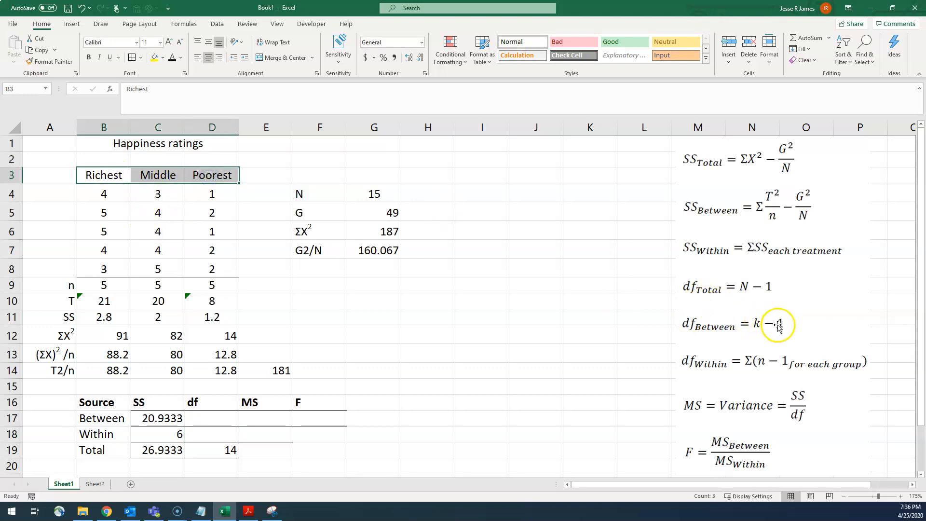
pyautogui.click(214, 434)
pyautogui.click(216, 420)
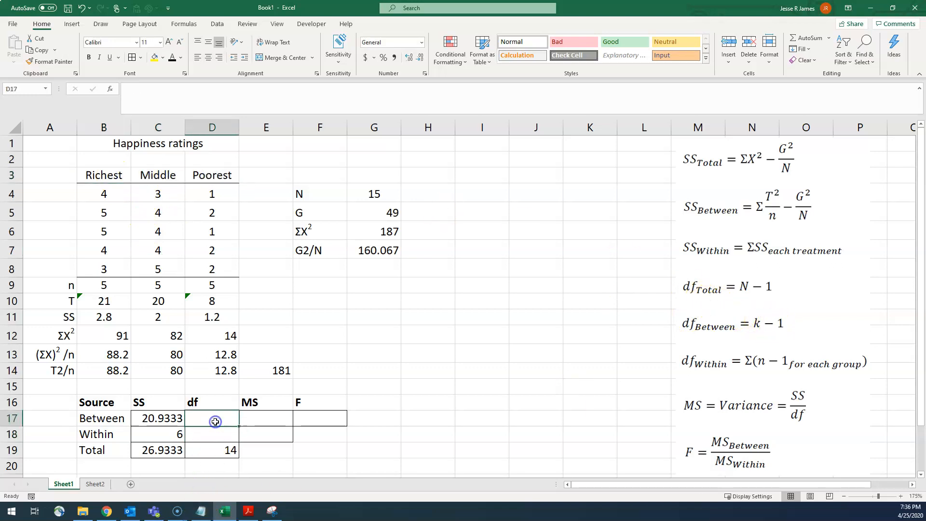
pyautogui.write('2')
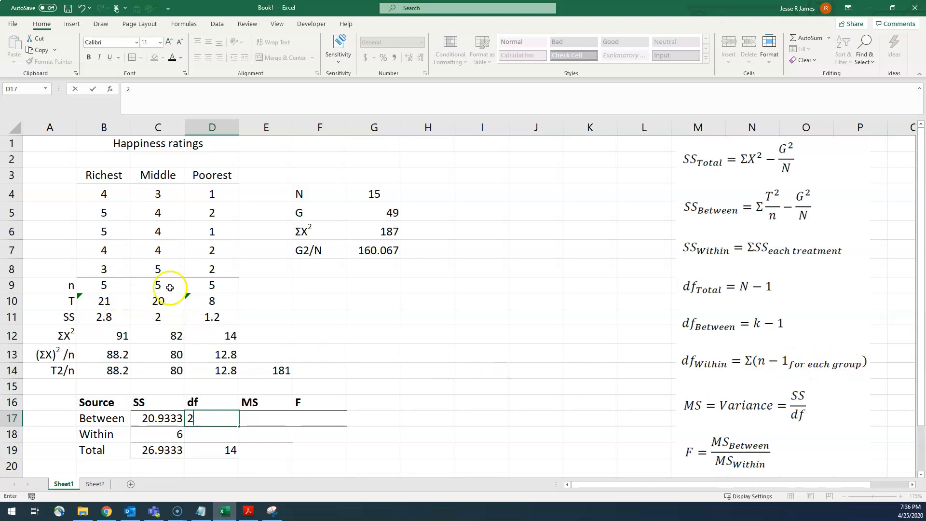
pyautogui.click(220, 430)
pyautogui.write('12')
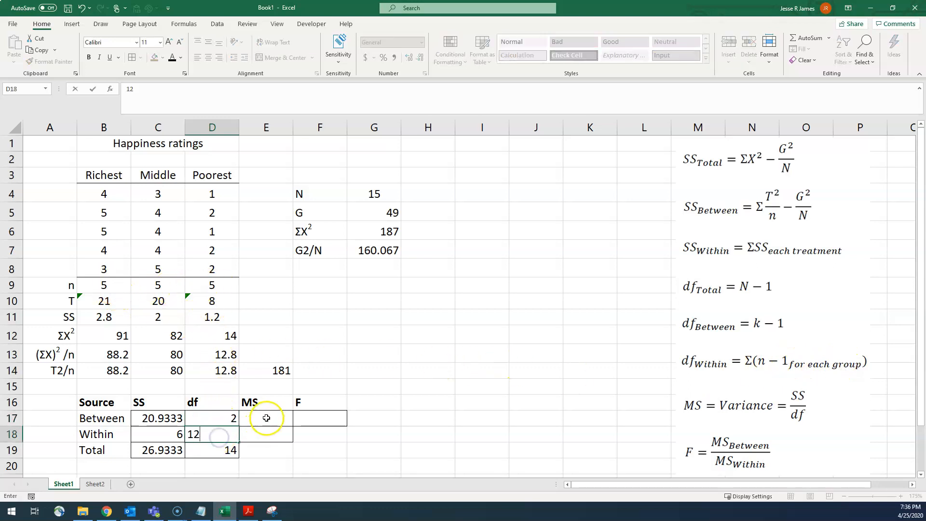
# Compute the Between MS in E17 with =C17/D17 and copy the formula down to the Within row in E18.
pyautogui.click(264, 419)
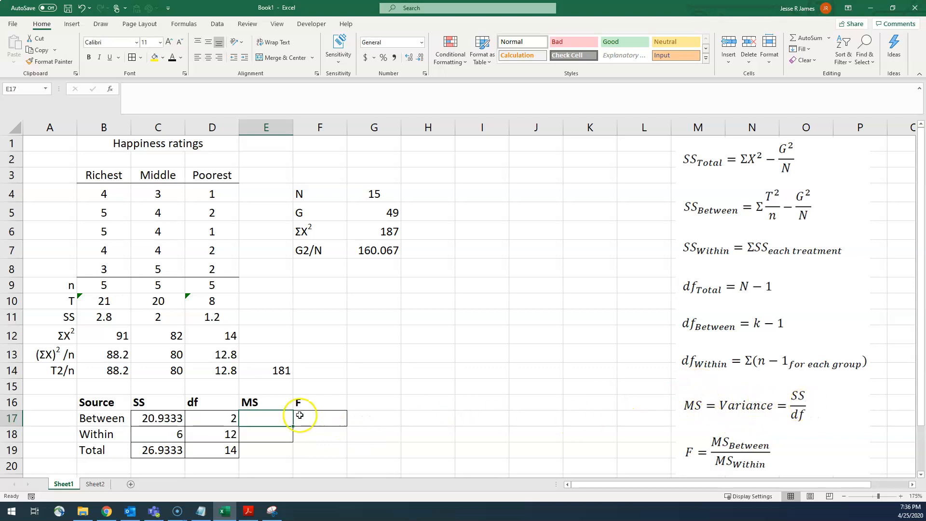
pyautogui.write('=')
pyautogui.press('Left')
pyautogui.press('Left')
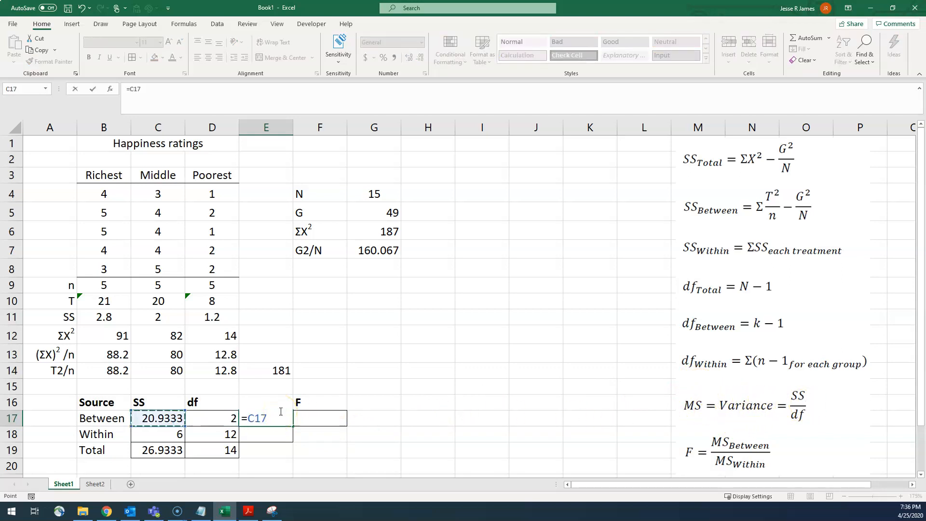
pyautogui.press('Left')
pyautogui.press('Return')
pyautogui.click(281, 418)
pyautogui.moveTo(295, 426); pyautogui.dragTo(278, 443)
# Compute the F ratio in F17 by dividing the Between MS in E17 by the Within MS in E18.
pyautogui.click(310, 422)
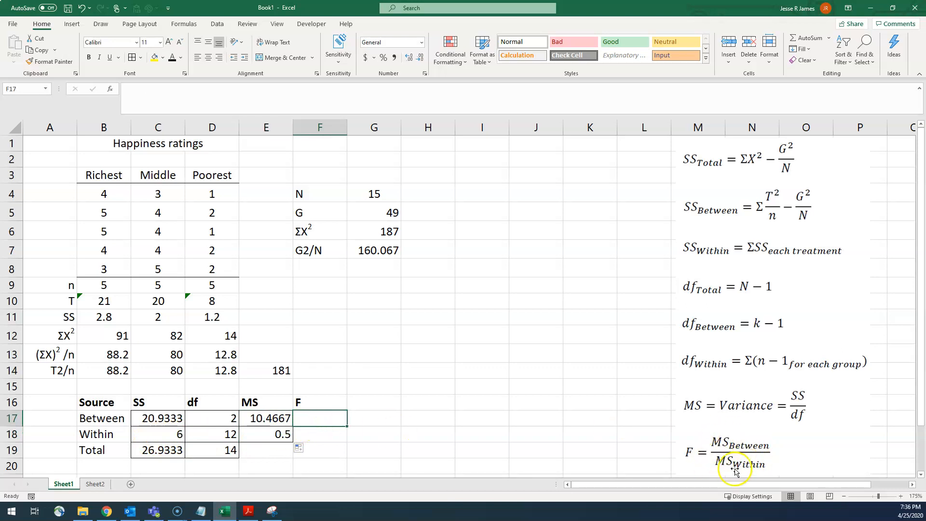
pyautogui.write('=')
pyautogui.press('Left')
pyautogui.write('/')
pyautogui.press('Left')
pyautogui.press('Down')
pyautogui.press('Return')
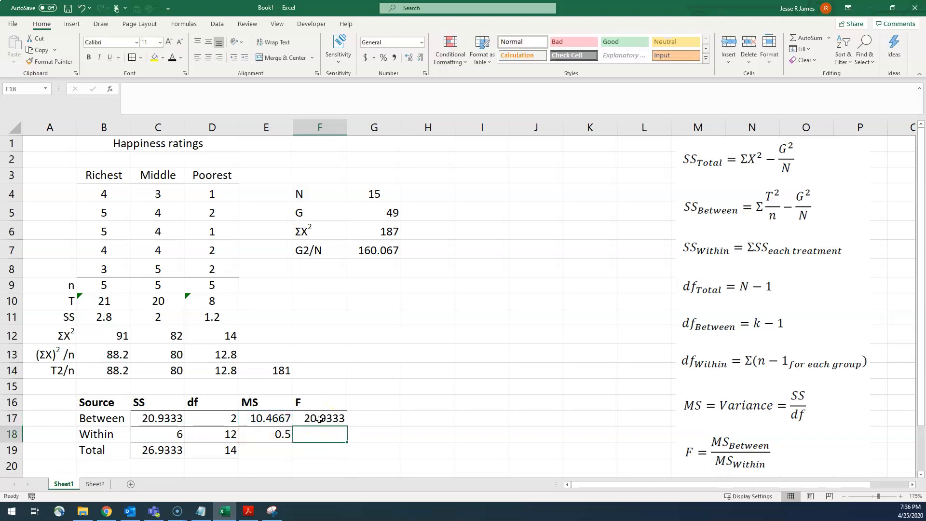